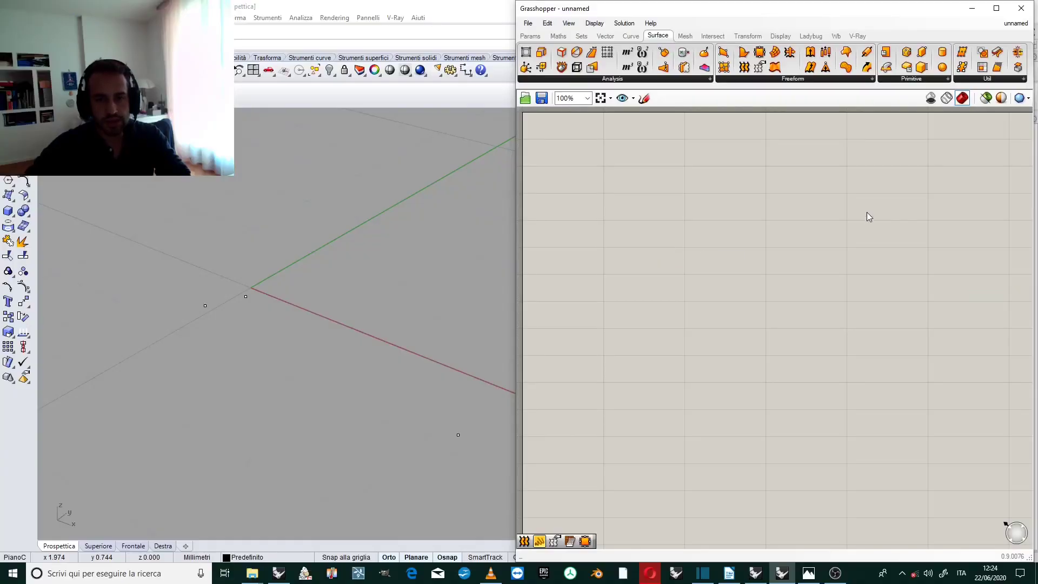
Add a Sphere primitive component to the empty canvas
click(912, 79)
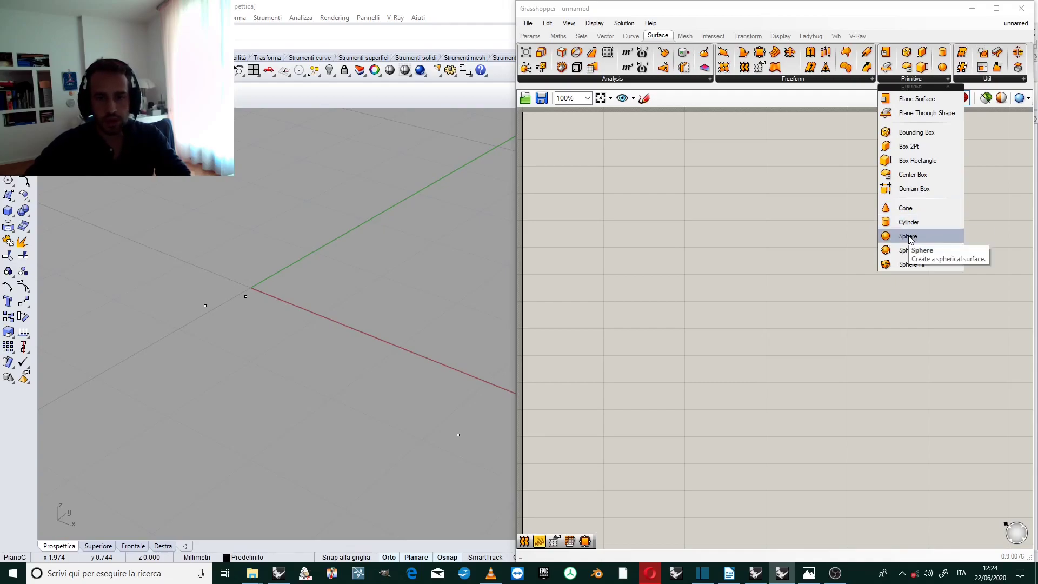
drag(908, 236, 719, 285)
scroll(655, 257, up, 2)
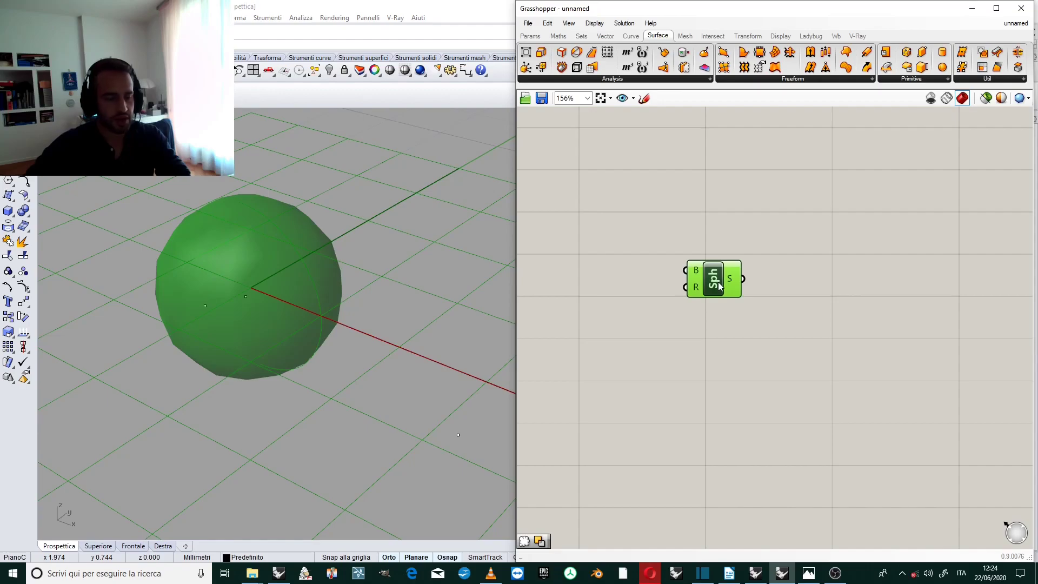
scroll(720, 282, up, 1)
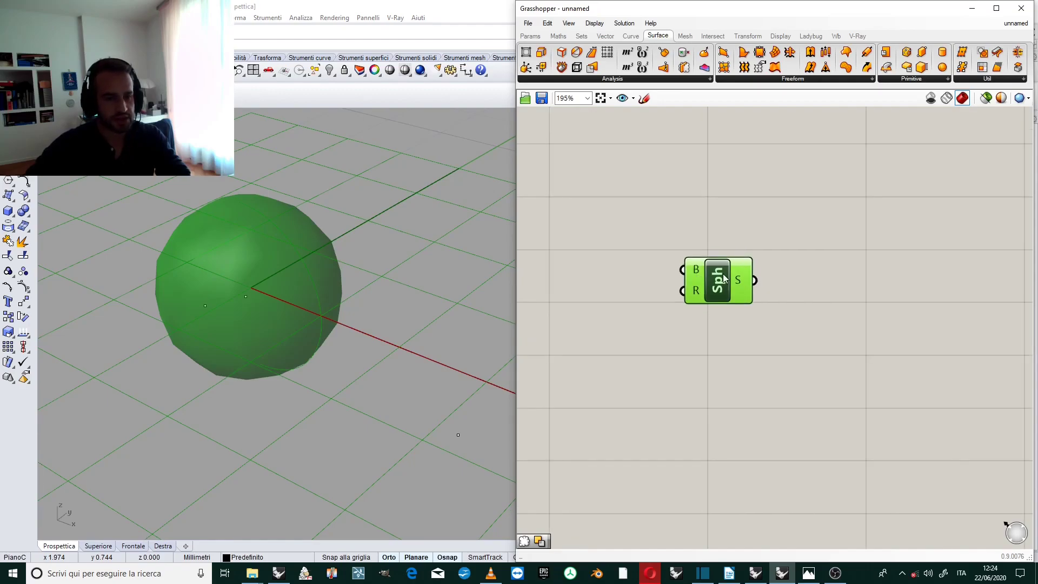
drag(724, 278, 750, 284)
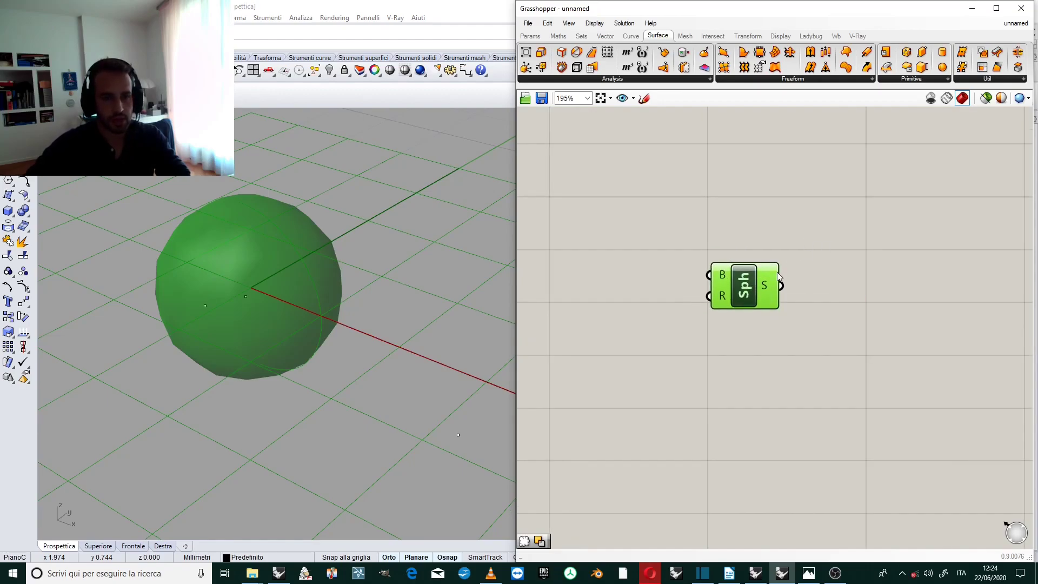
Add a Construct Point component and arrange it just before the Sphere component
click(606, 36)
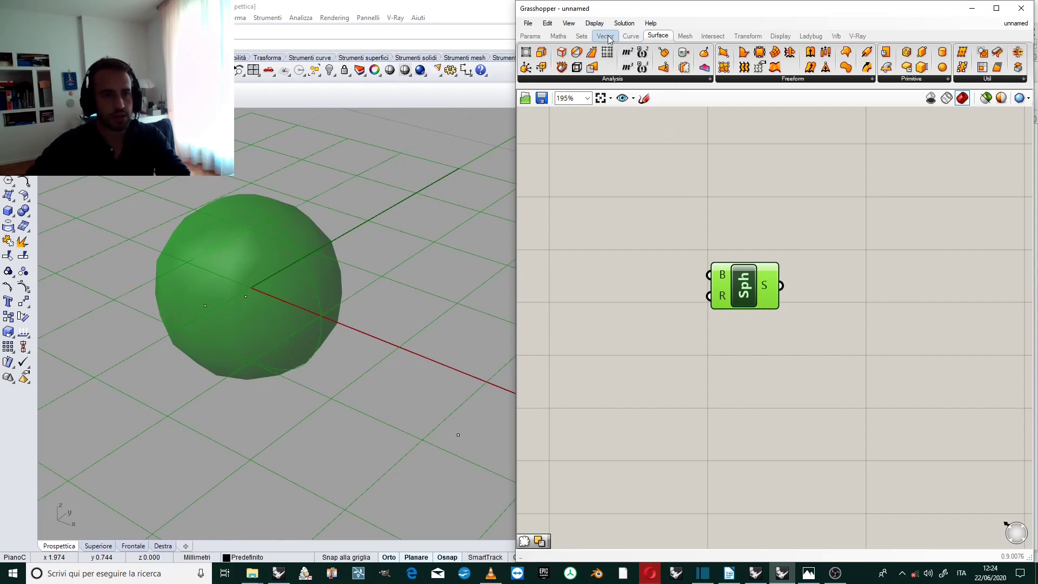
click(858, 80)
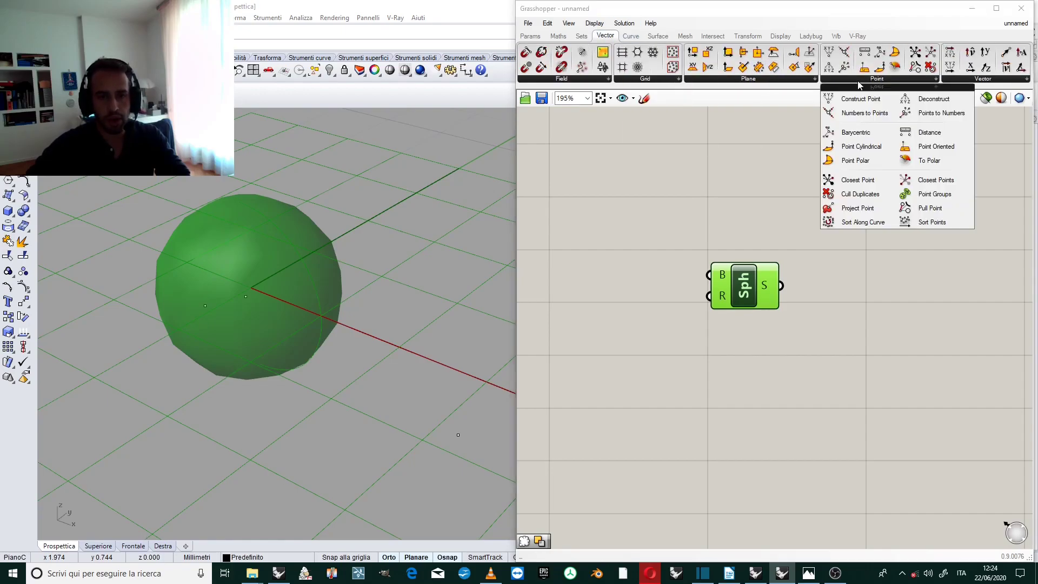
drag(867, 101, 641, 273)
drag(748, 278, 805, 277)
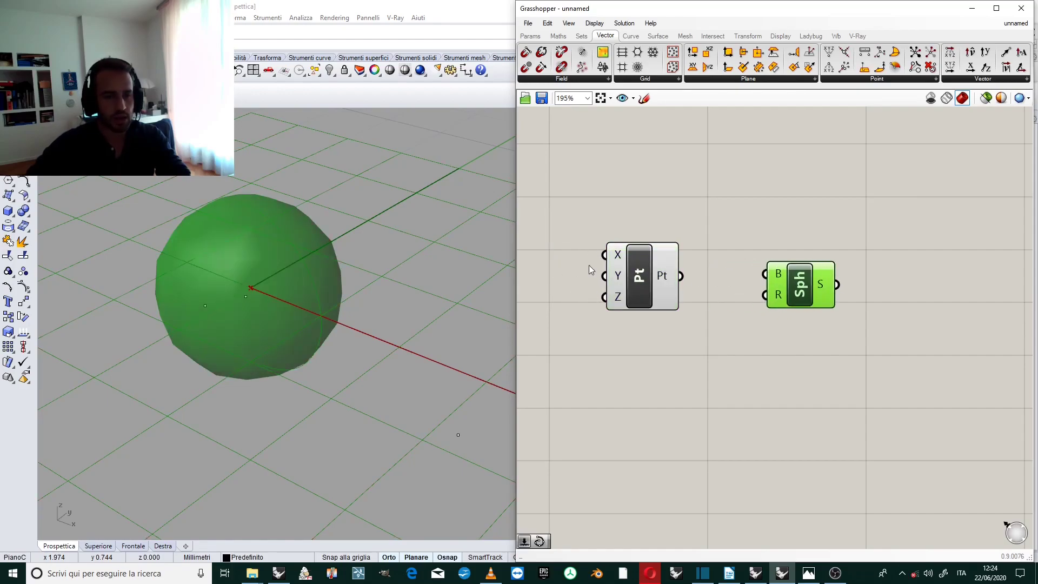
drag(630, 268, 677, 274)
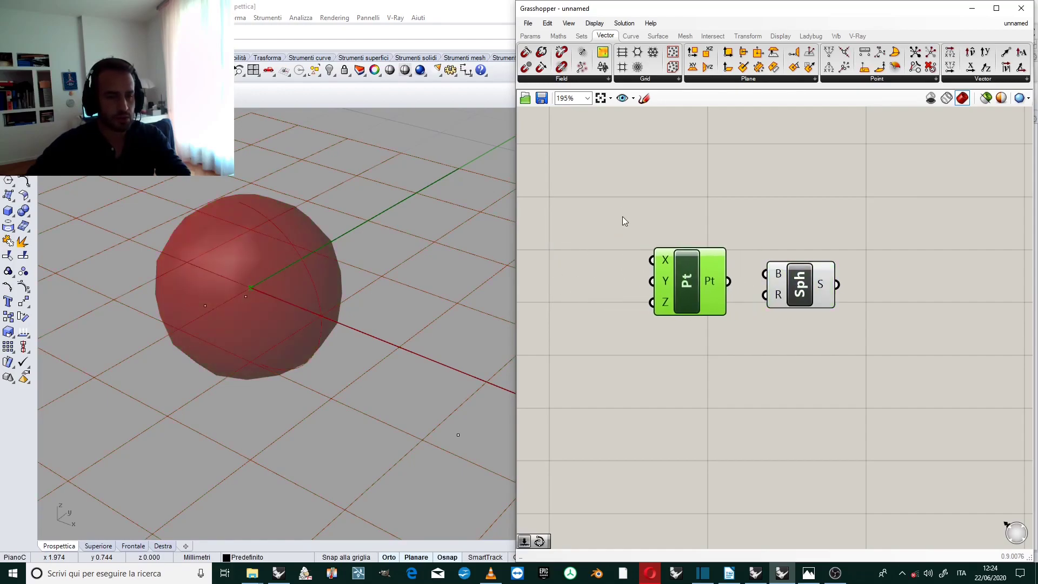
Add a Panel ahead of the Construct Point component and turn off its Multiline Data option
double_click(584, 184)
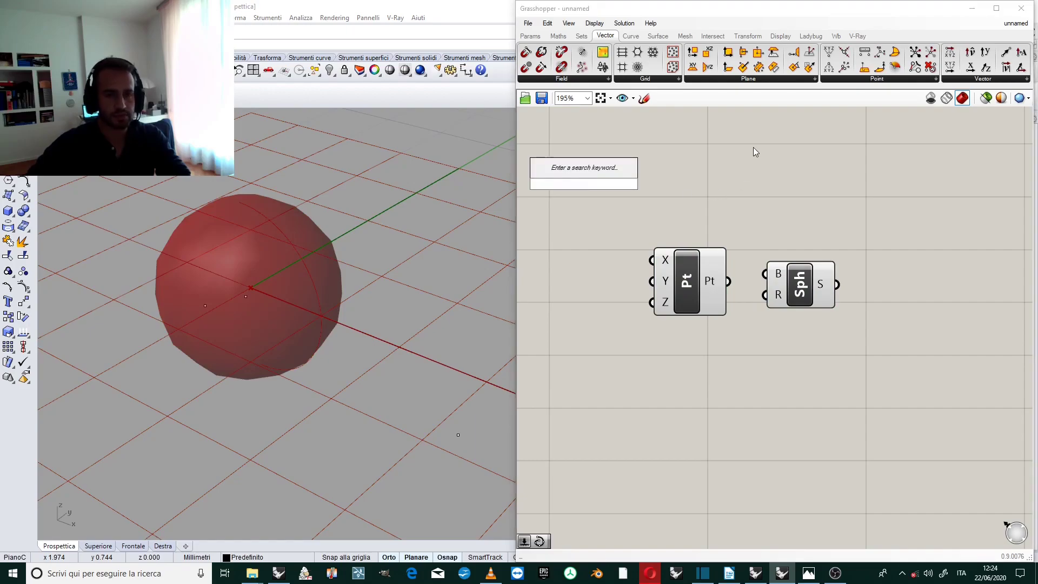
click(530, 36)
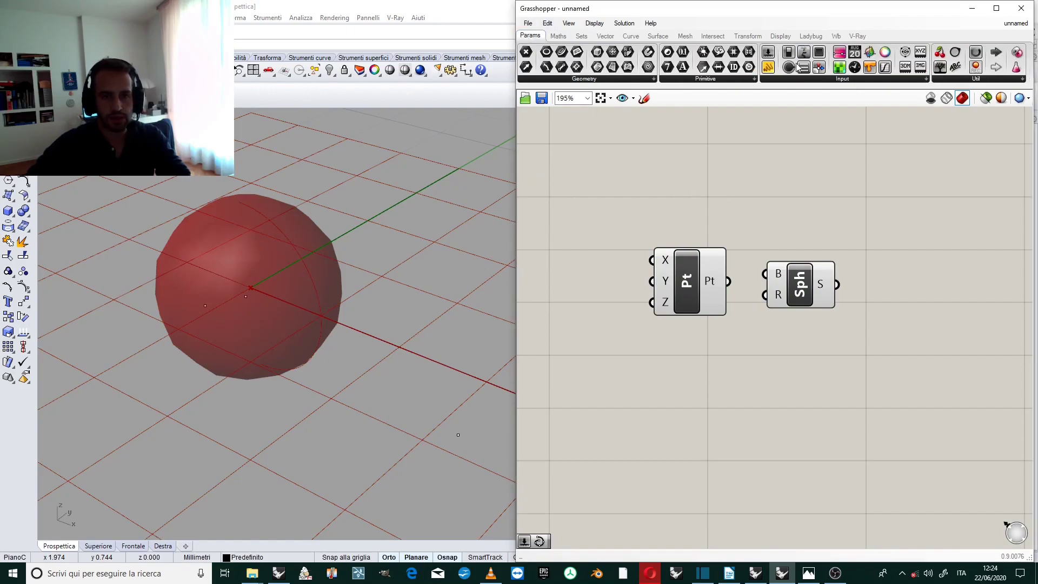
drag(767, 71, 607, 235)
scroll(673, 205, down, 2)
right_click(608, 237)
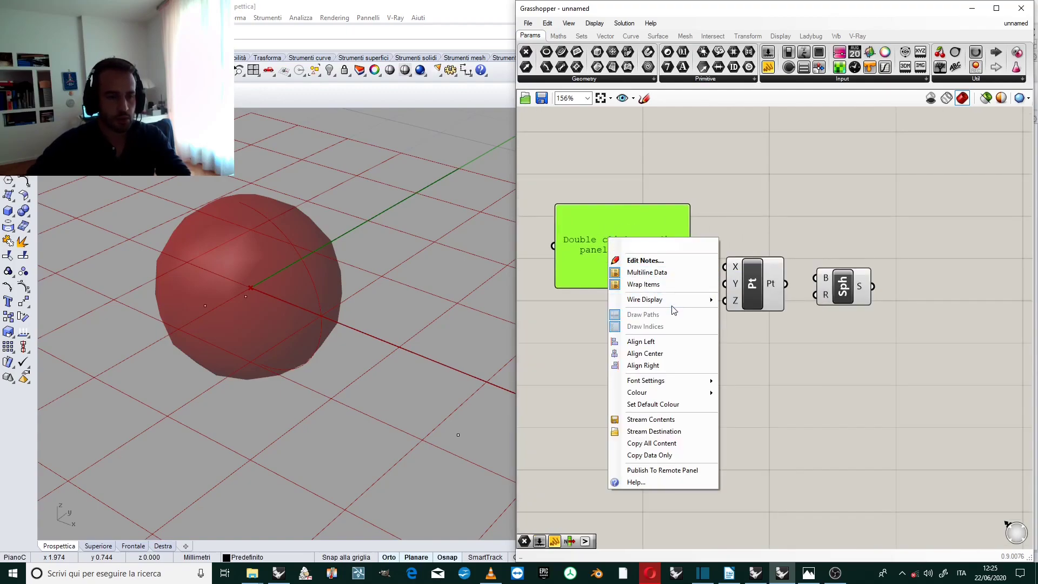
click(656, 273)
click(661, 188)
right_click(635, 236)
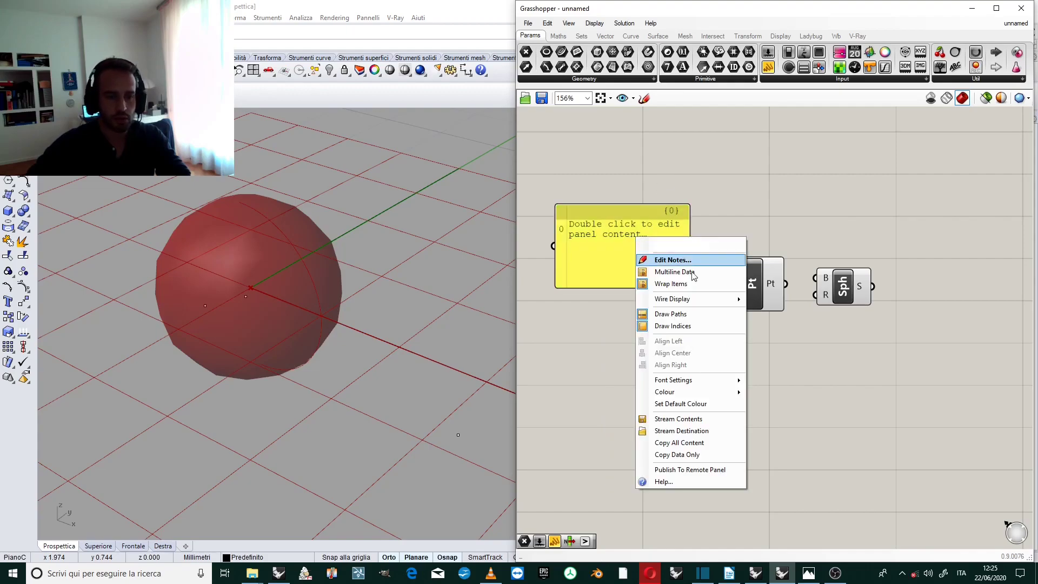
click(665, 272)
Set the panel's content to 0 and wire it to the X, Y and Z inputs of Construct Point
double_click(616, 246)
click(677, 173)
drag(693, 247, 725, 301)
scroll(735, 222, down, 1)
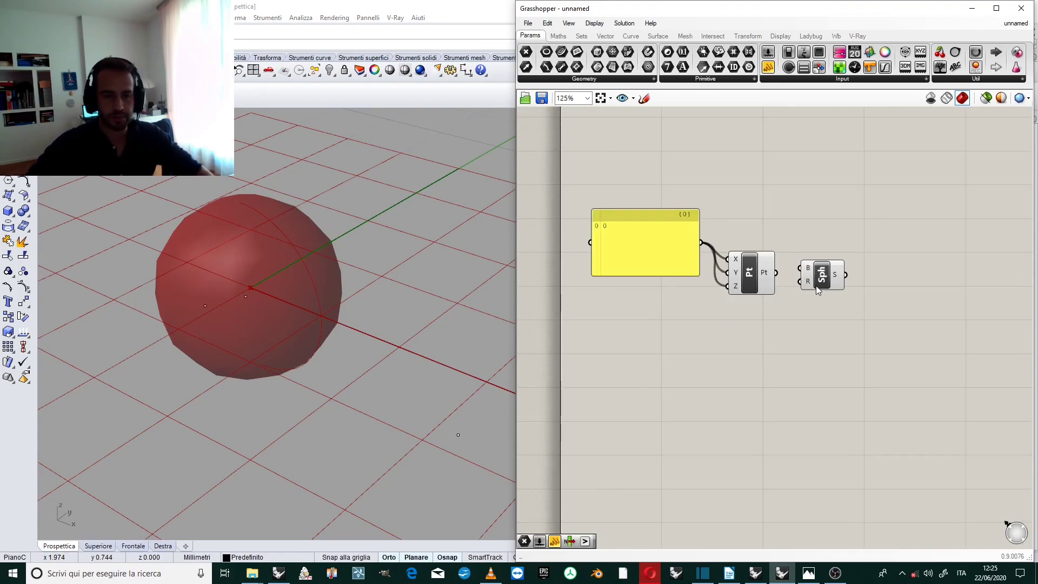
Connect the constructed point to the Sphere component's base input
click(817, 288)
scroll(776, 280, up, 1)
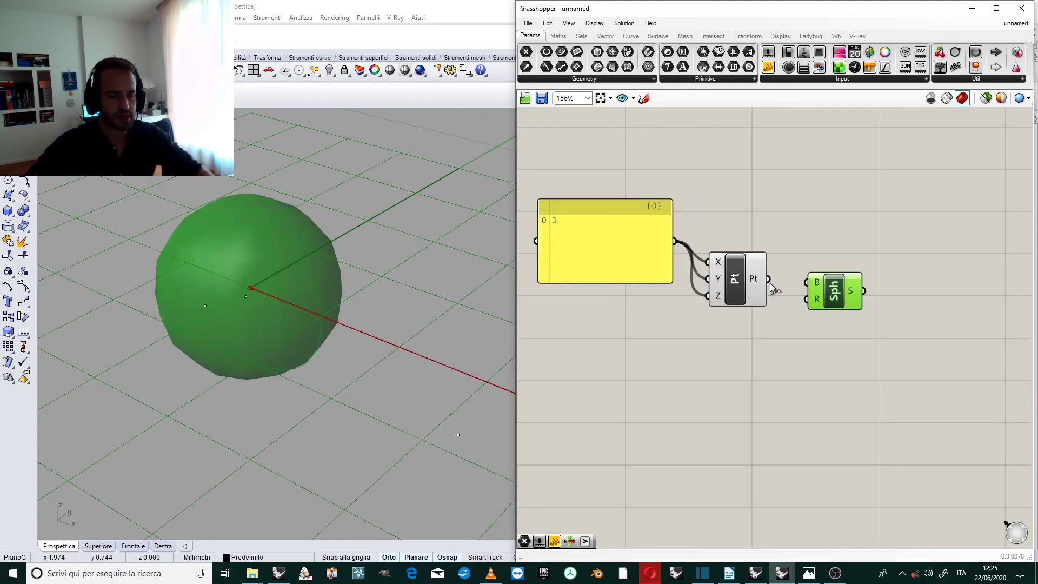
drag(769, 279, 829, 294)
click(811, 226)
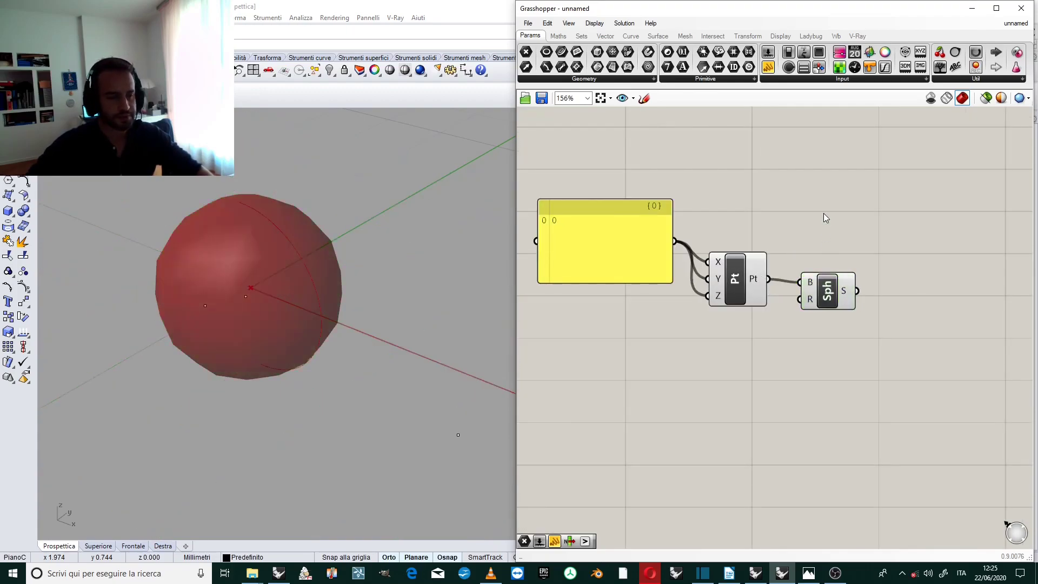
scroll(813, 225, down, 1)
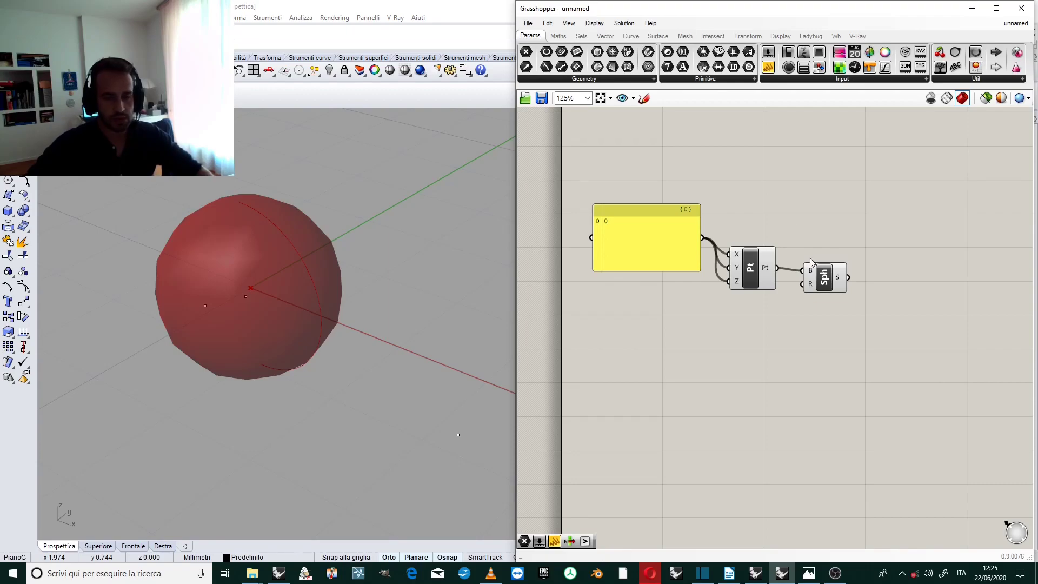
Add a Bounding Box component and feed the sphere output into its content input
double_click(897, 266)
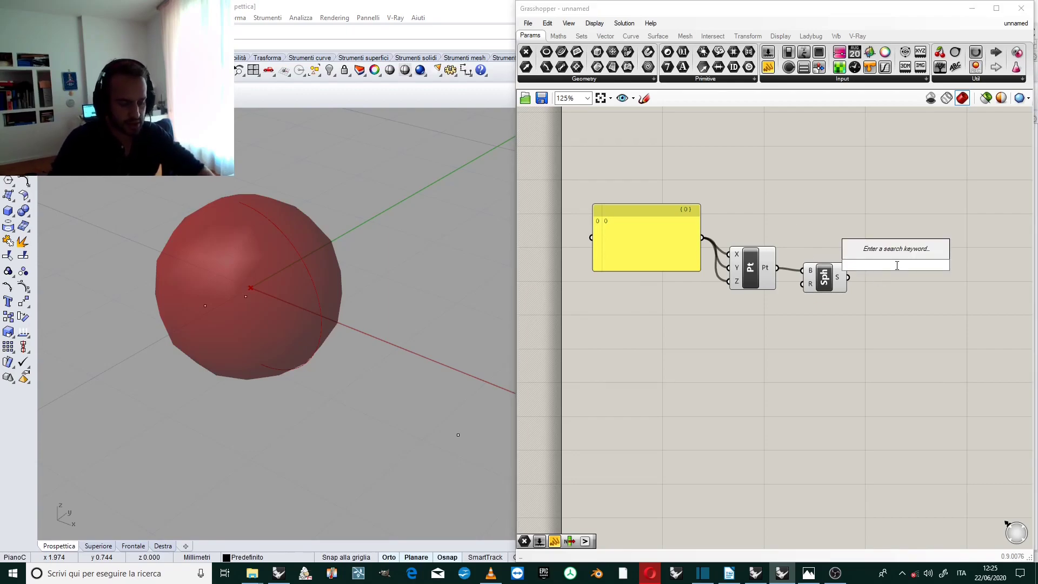
text(boun)
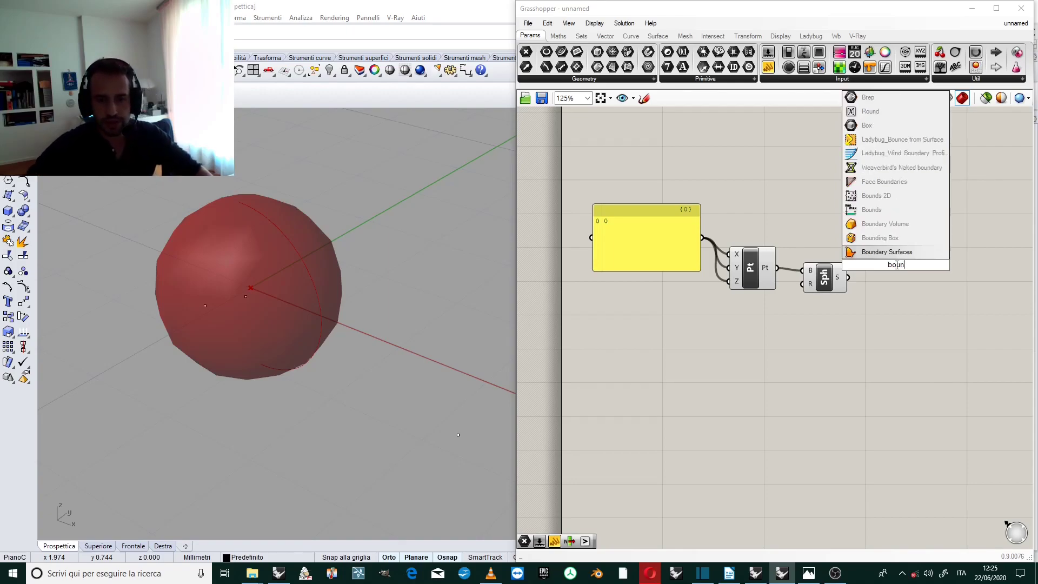
click(880, 238)
scroll(888, 270, up, 3)
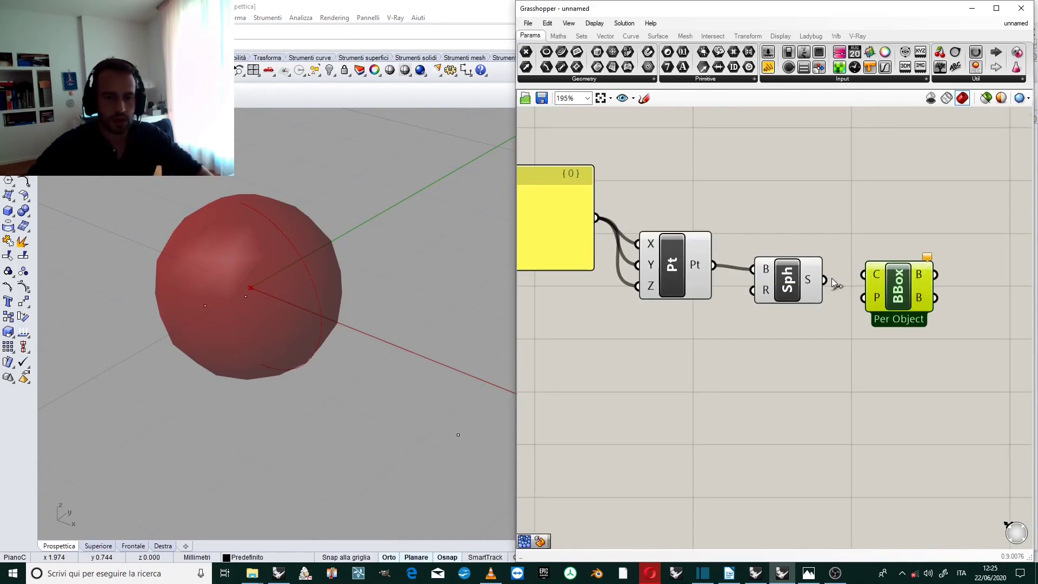
click(801, 281)
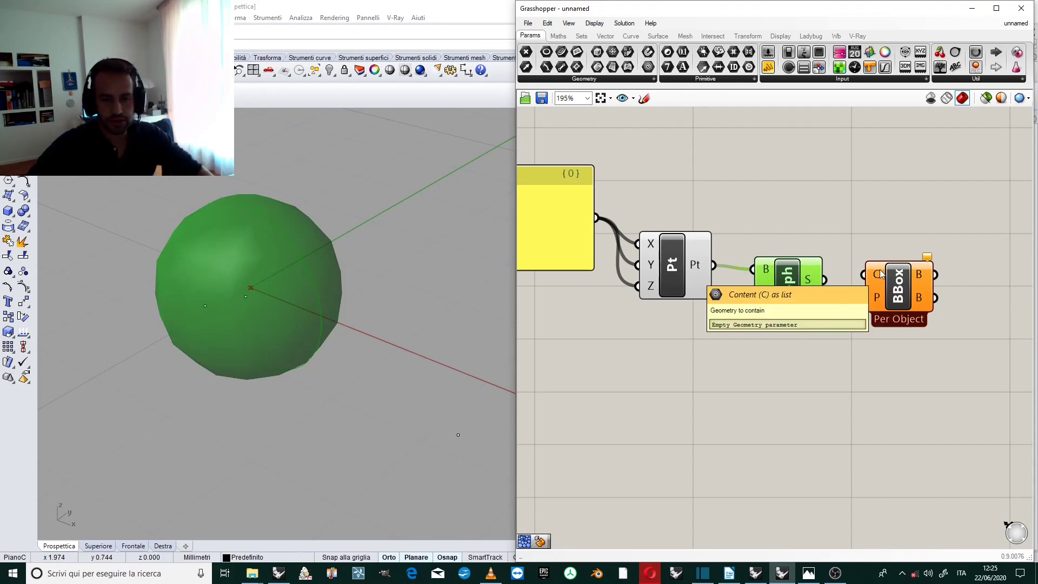
drag(881, 275, 825, 279)
Examine the bounding box around the sphere in the perspective view
right_drag(274, 228, 315, 198)
scroll(315, 198, up, 2)
click(844, 208)
scroll(841, 209, down, 4)
scroll(816, 251, up, 2)
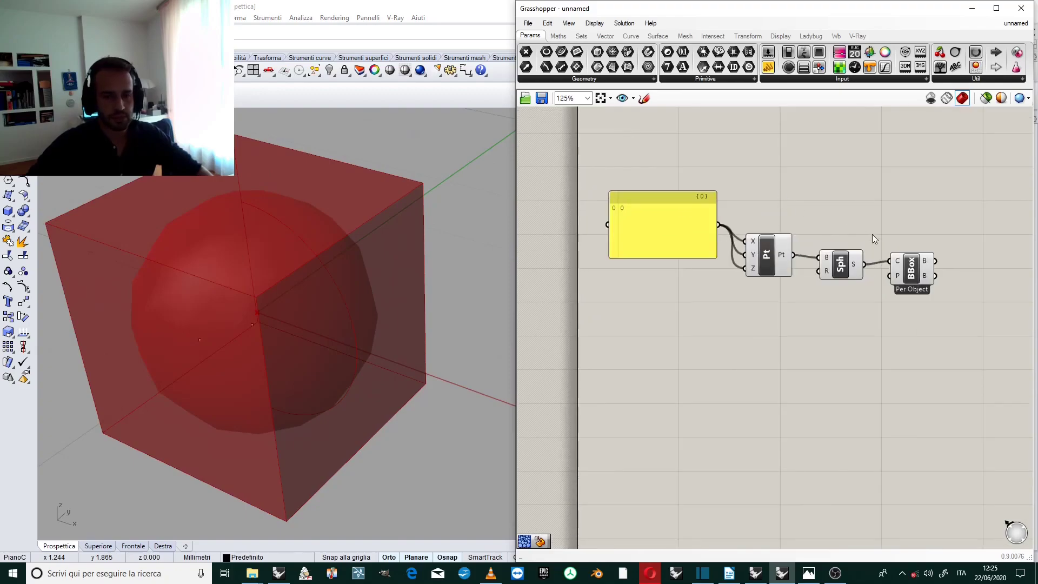
click(907, 267)
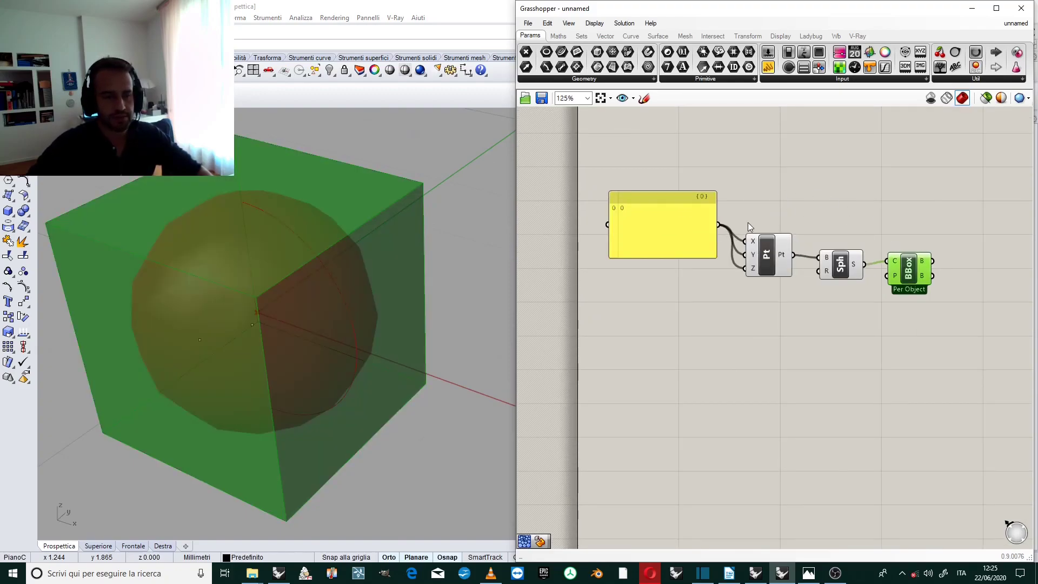
scroll(836, 233, down, 1)
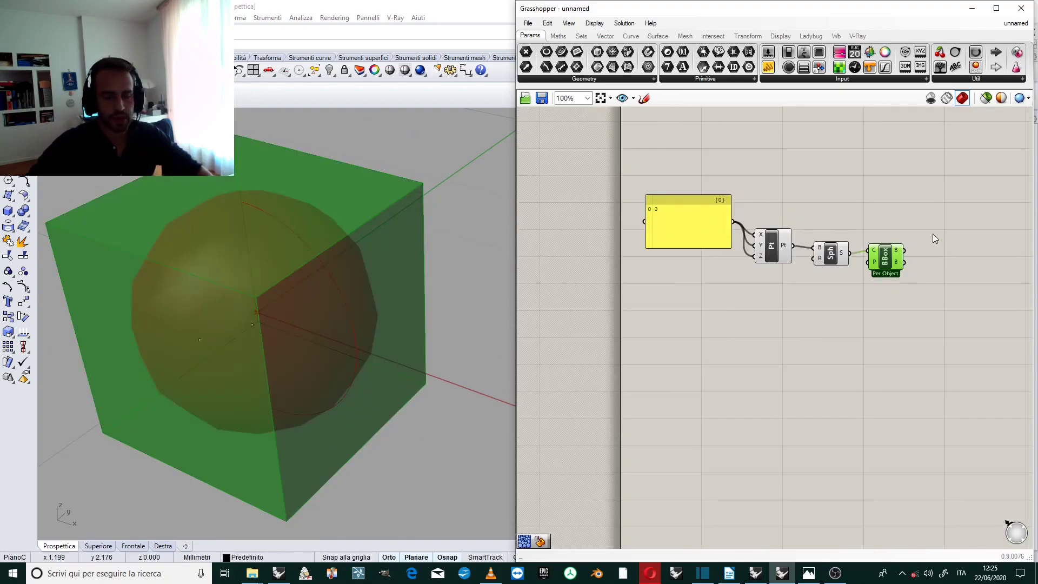
scroll(935, 238, up, 1)
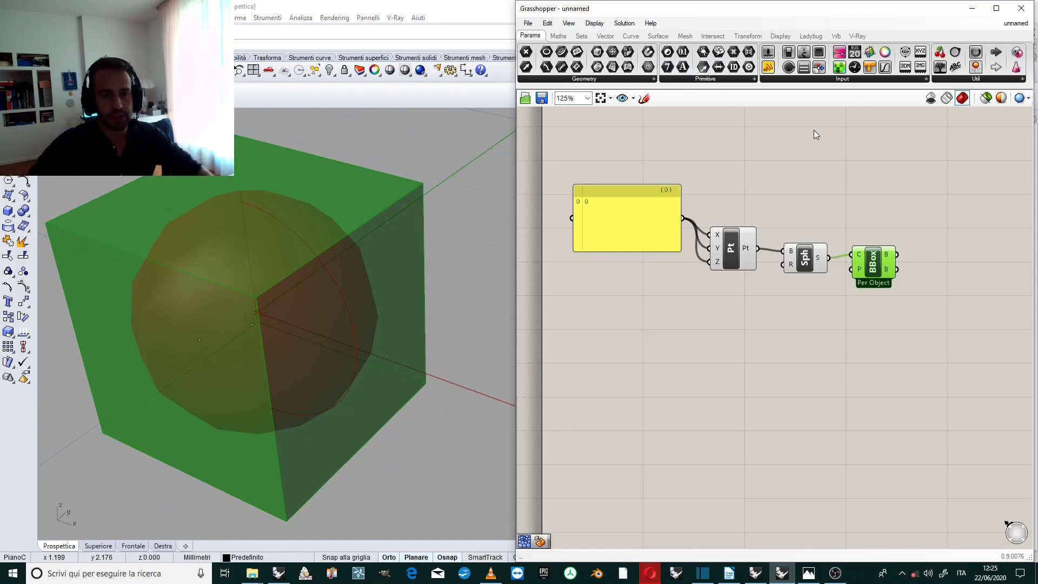
Add a Populate 3D component and connect the bounding box output to its region input
click(605, 36)
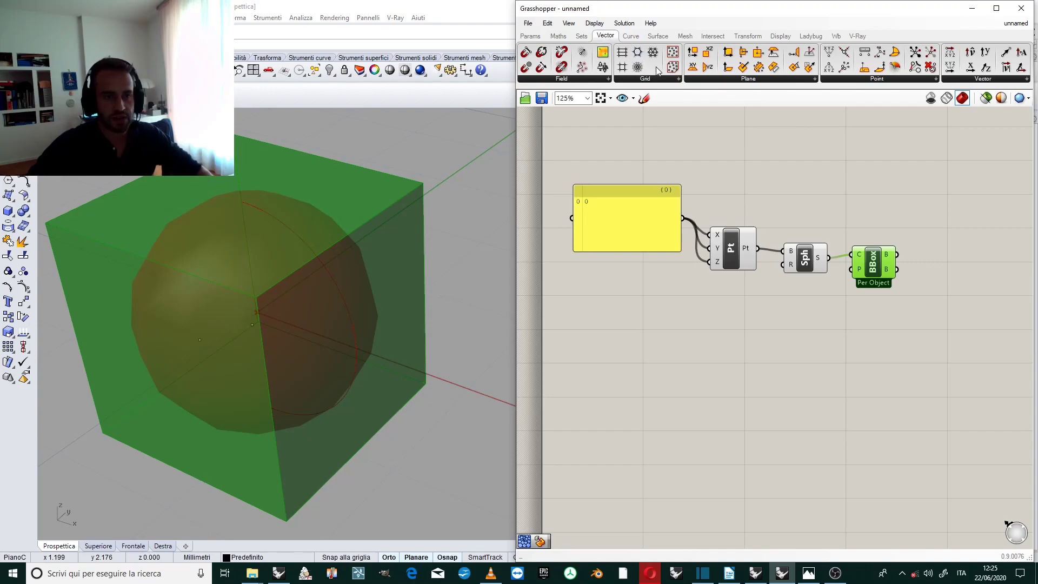
click(660, 79)
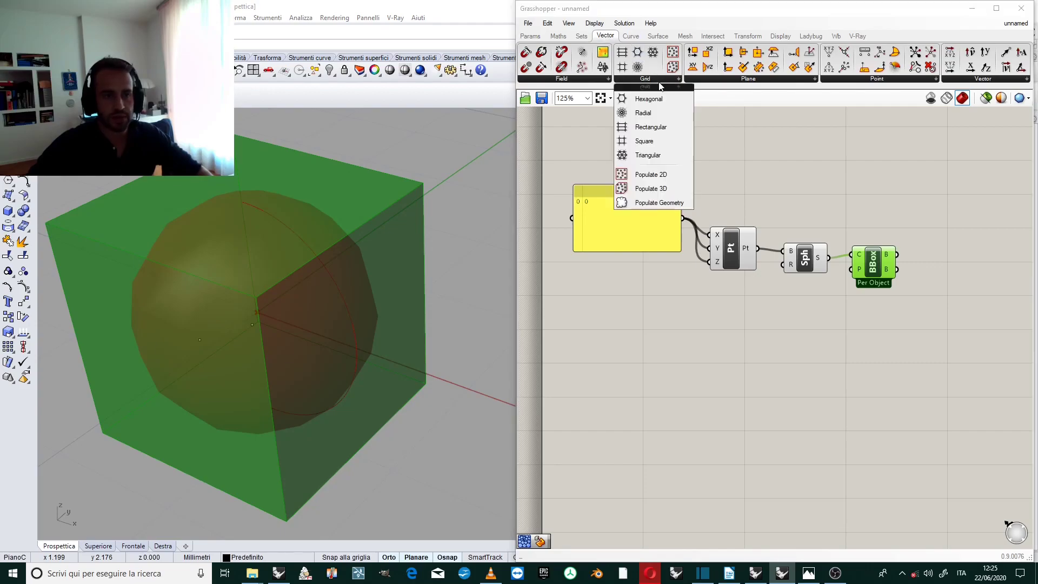
click(660, 188)
click(966, 260)
drag(969, 249, 964, 280)
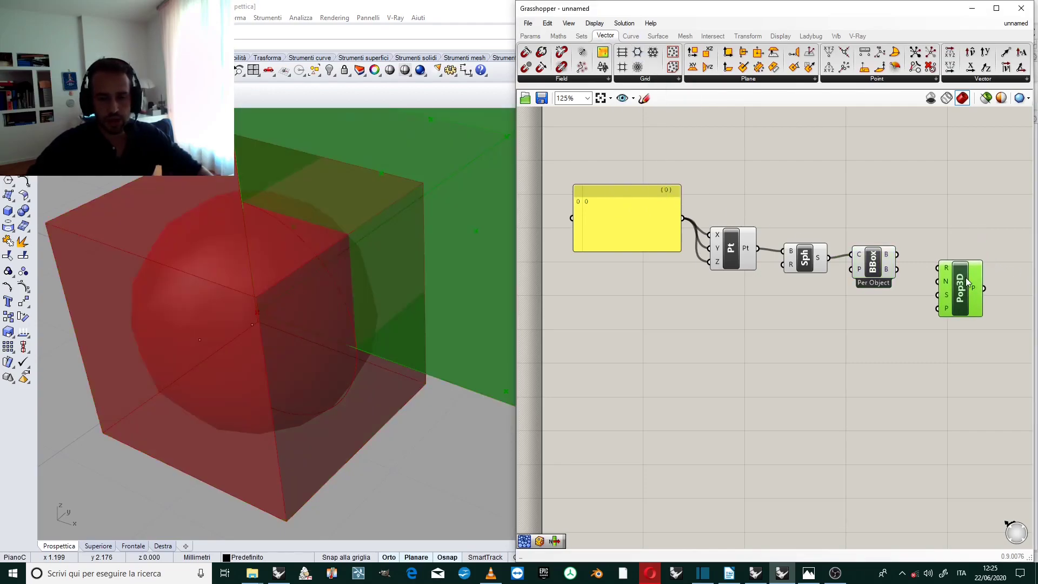
scroll(967, 283, up, 1)
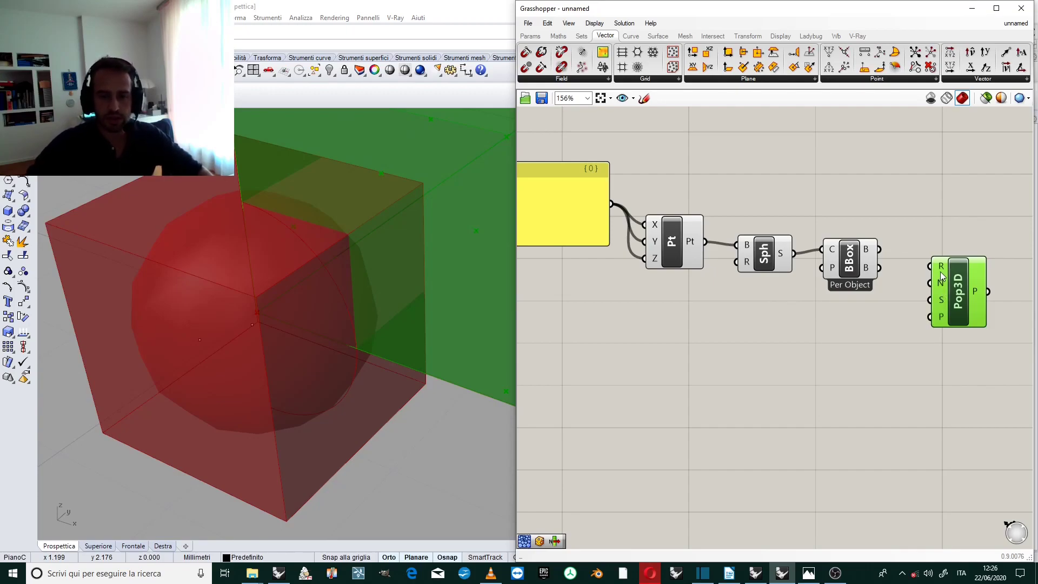
drag(881, 250, 945, 287)
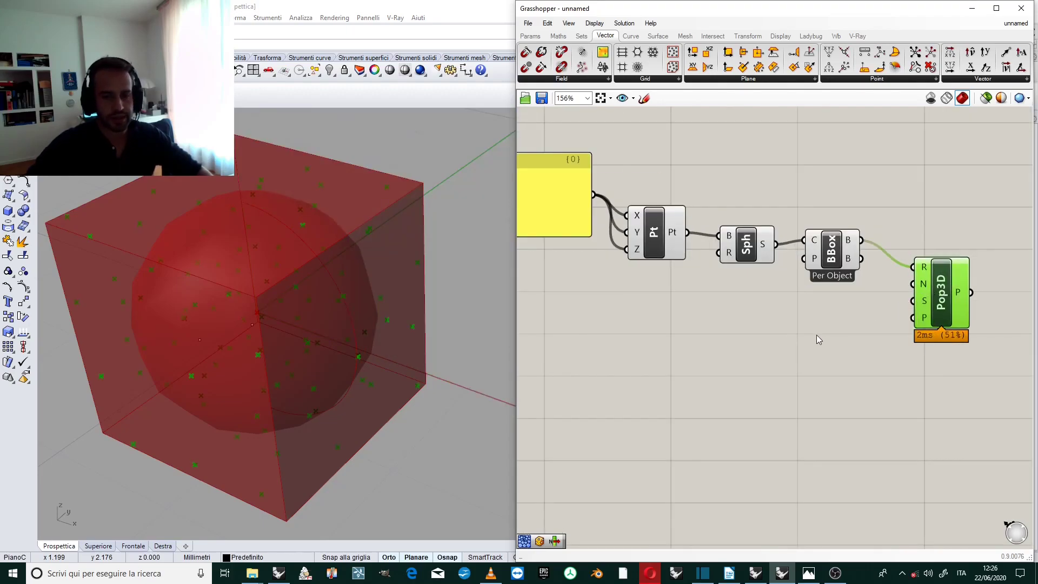
Create a number slider with value 1000 and connect it to the count input of Populate 3D
double_click(775, 336)
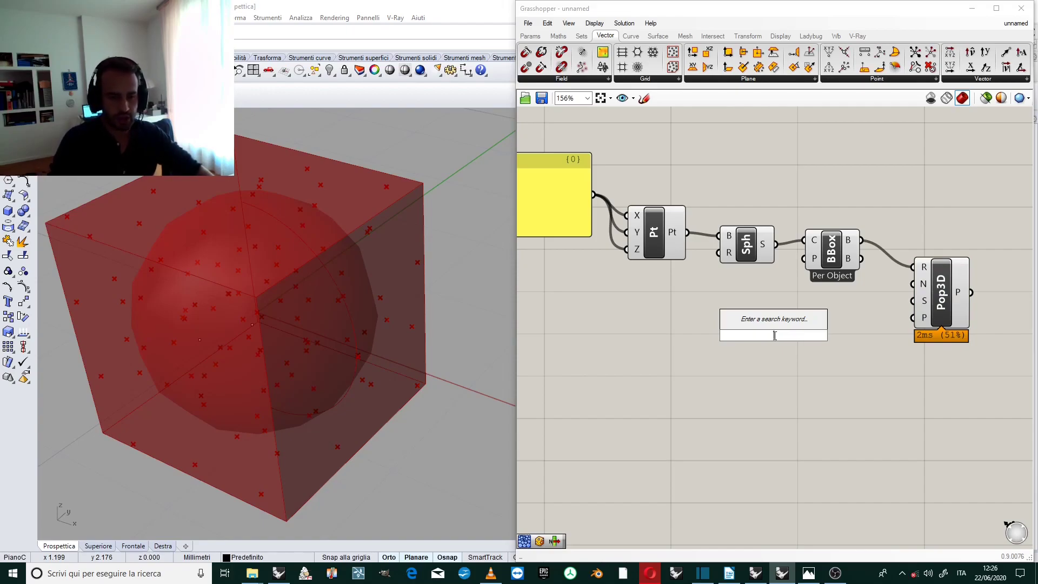
text(1000)
key(Return)
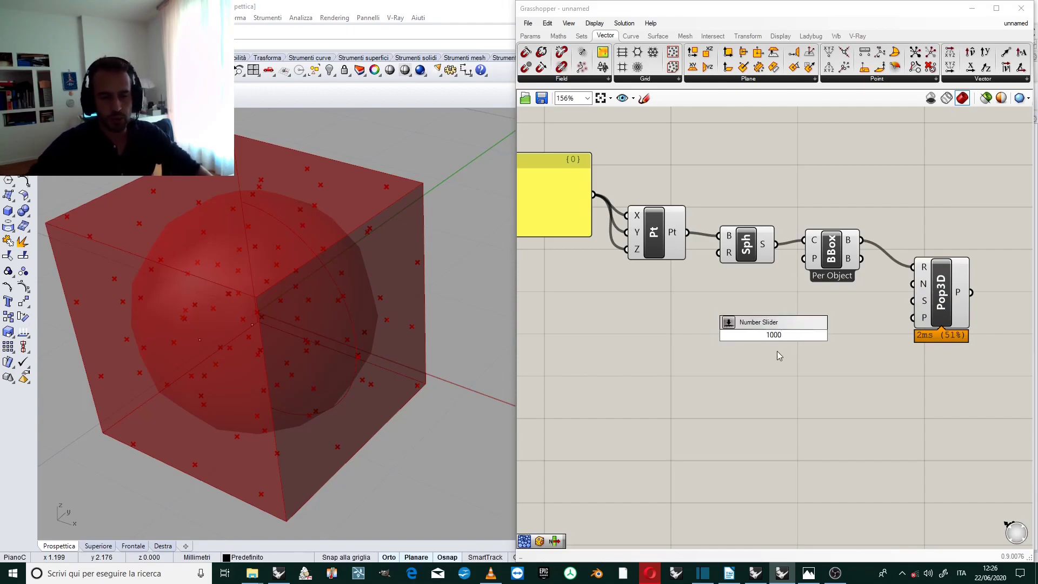
drag(844, 335, 913, 284)
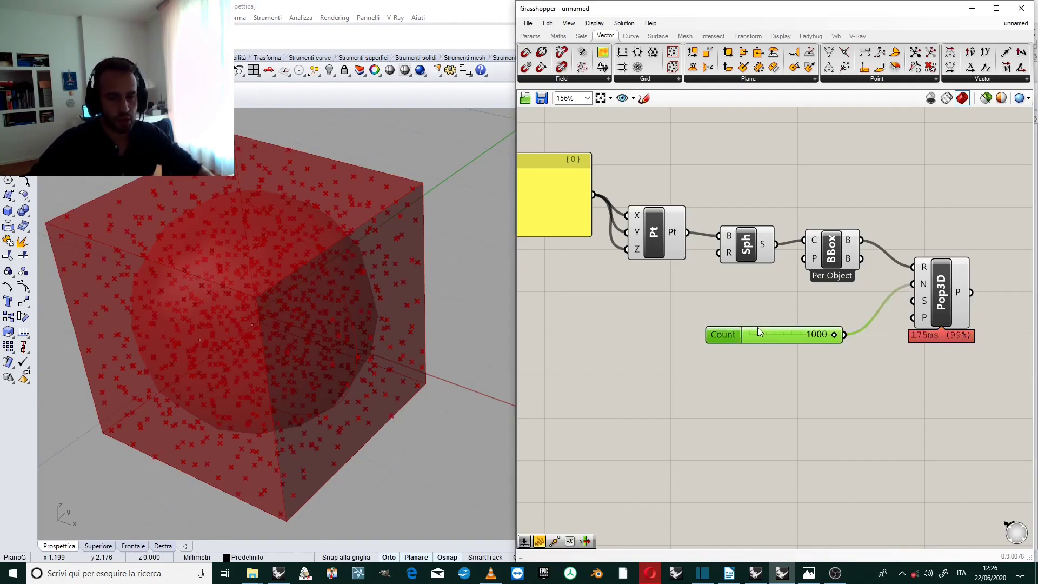
Set the Count slider feeding Populate 3D to 173
scroll(876, 324, up, 3)
drag(804, 350, 696, 353)
drag(685, 351, 691, 350)
scroll(730, 330, down, 4)
scroll(732, 332, up, 3)
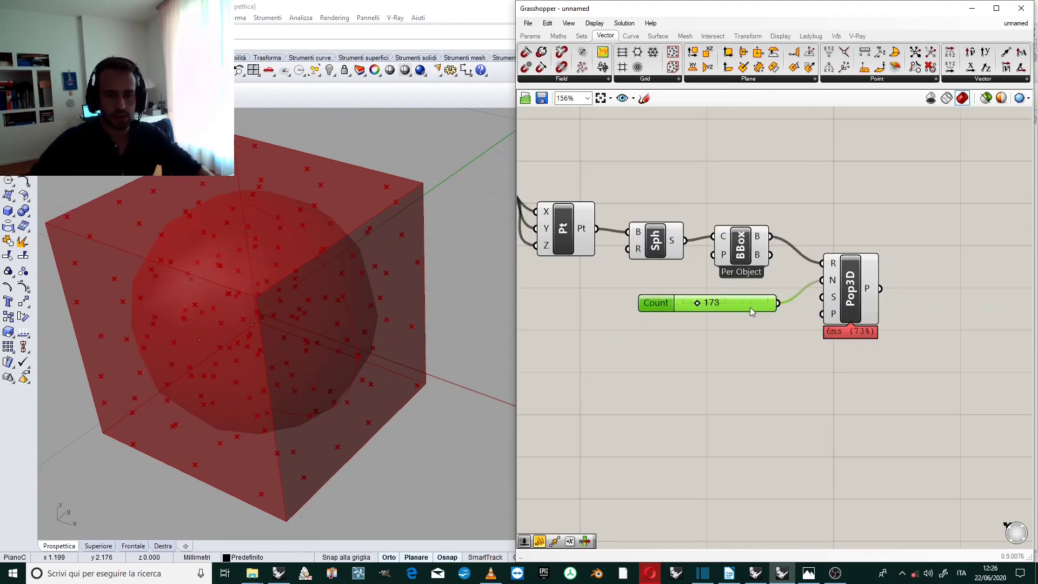
scroll(778, 325, down, 1)
right_drag(412, 342, 385, 316)
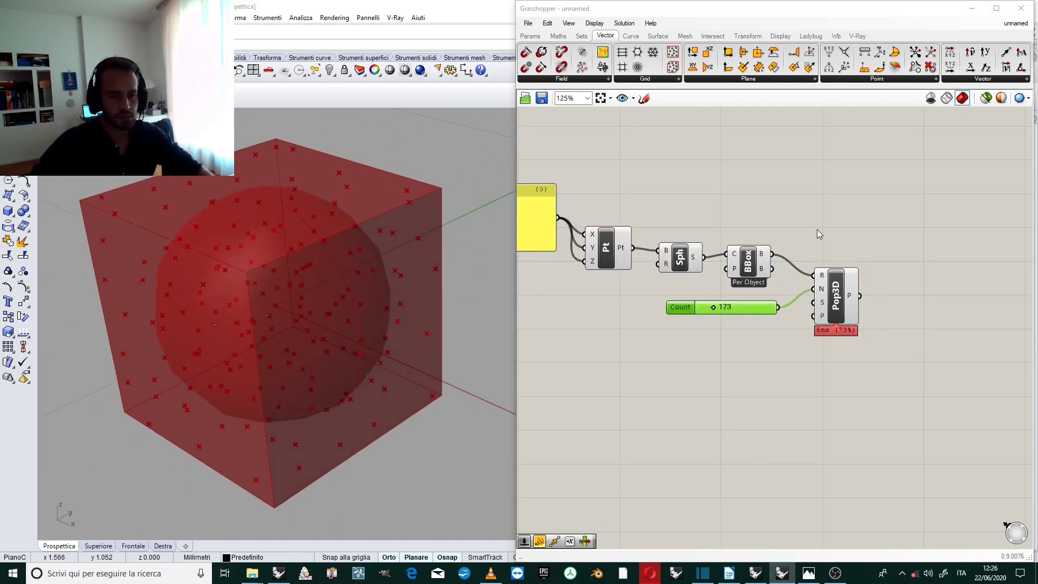
click(910, 254)
scroll(876, 243, up, 1)
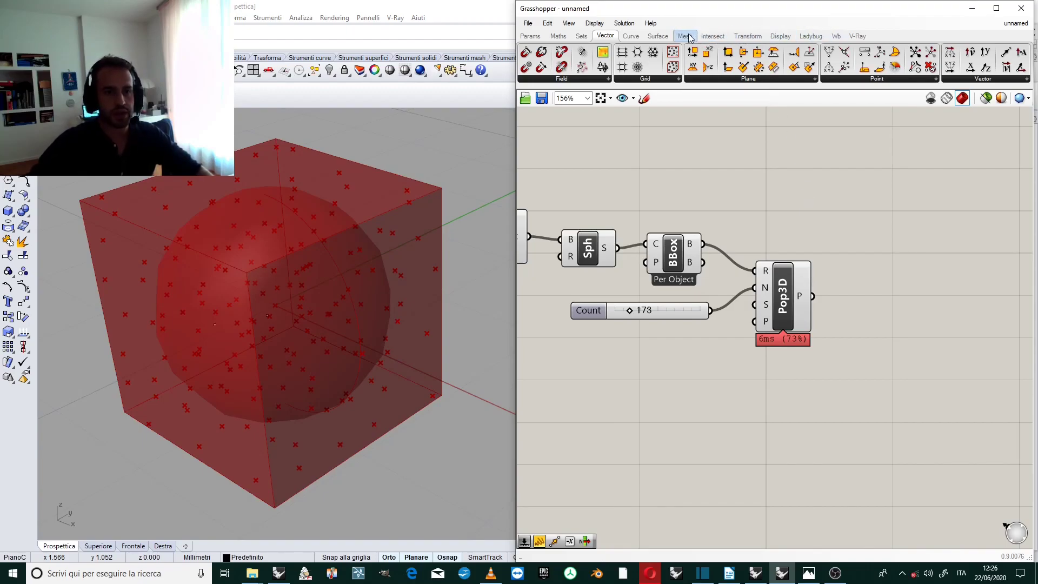
Add a Voronoi 3D component beside Populate 3D and connect the populated points to its points input
click(669, 36)
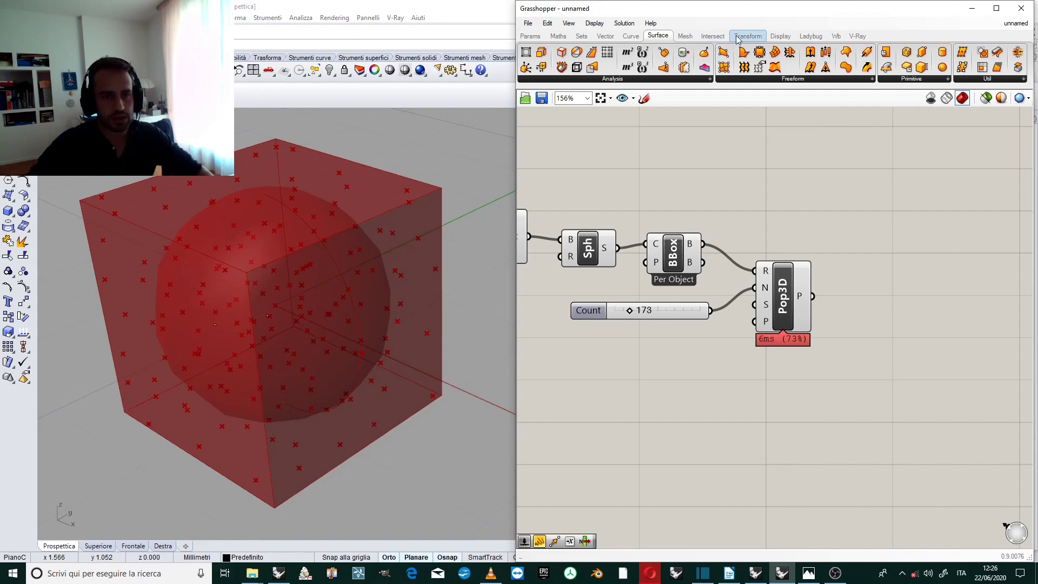
click(685, 36)
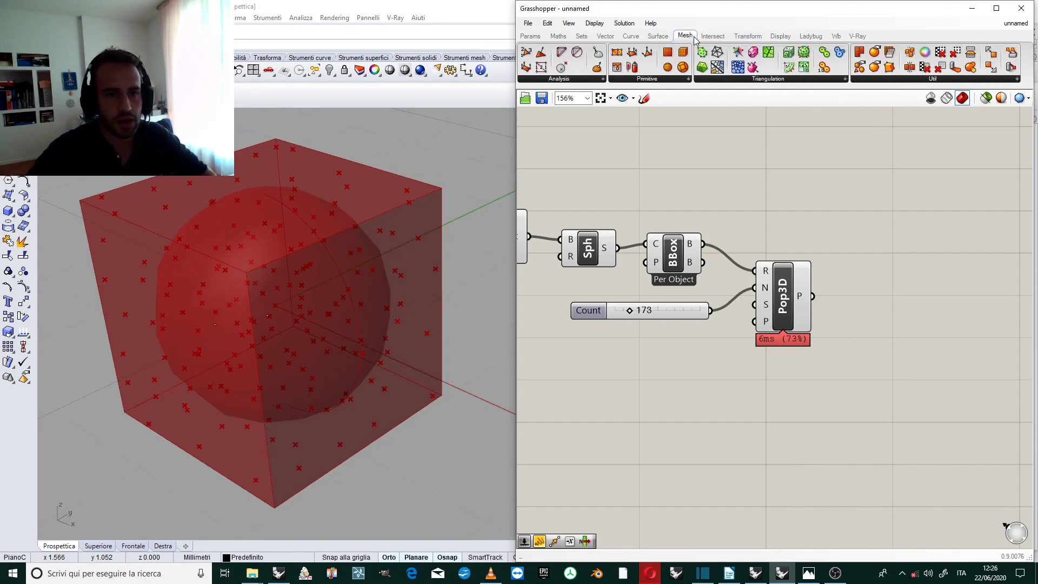
click(739, 79)
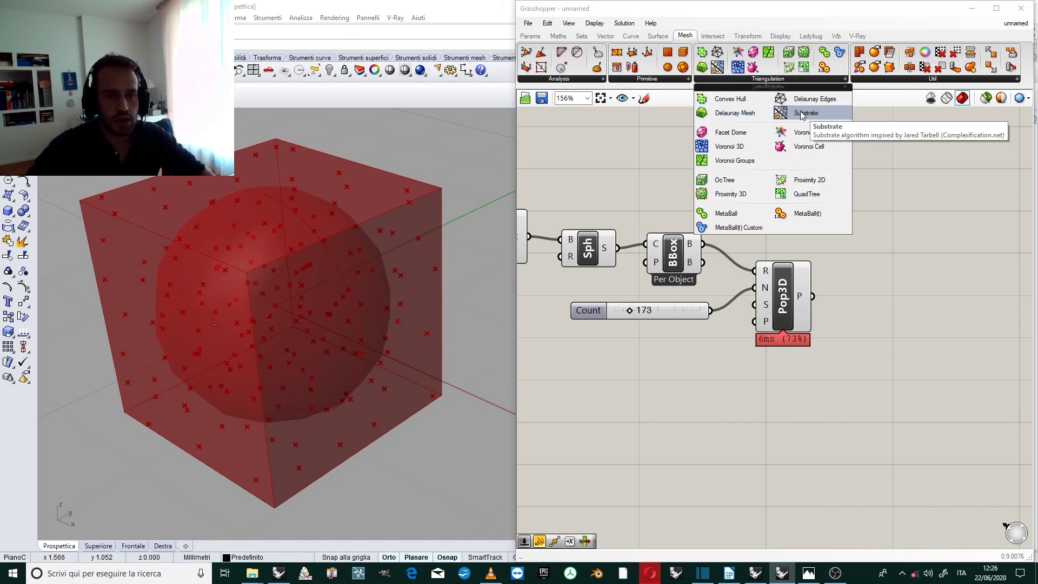
click(730, 150)
click(897, 291)
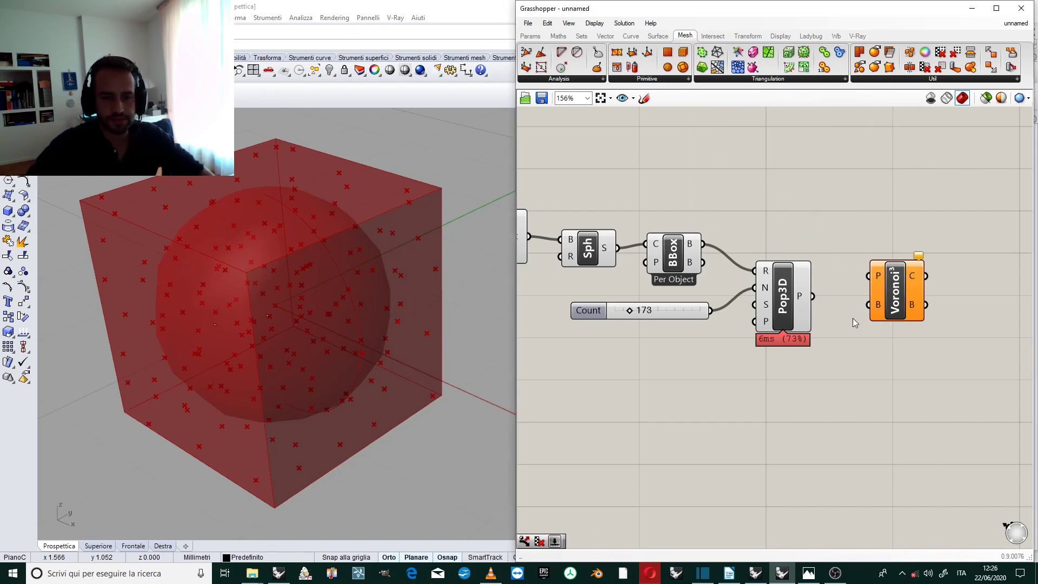
scroll(844, 250, down, 1)
scroll(892, 282, up, 1)
drag(879, 285, 876, 297)
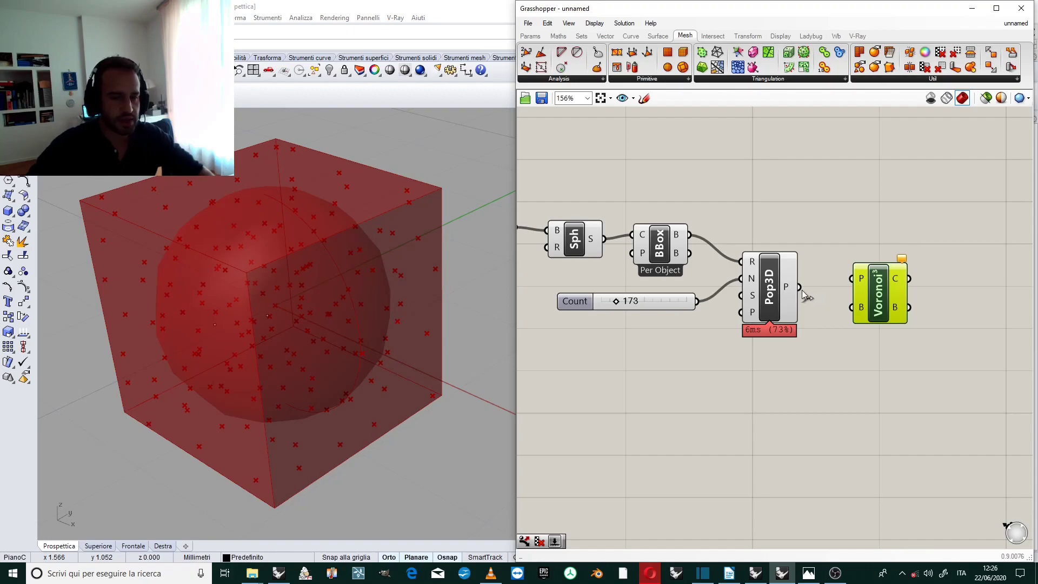
drag(798, 288, 852, 278)
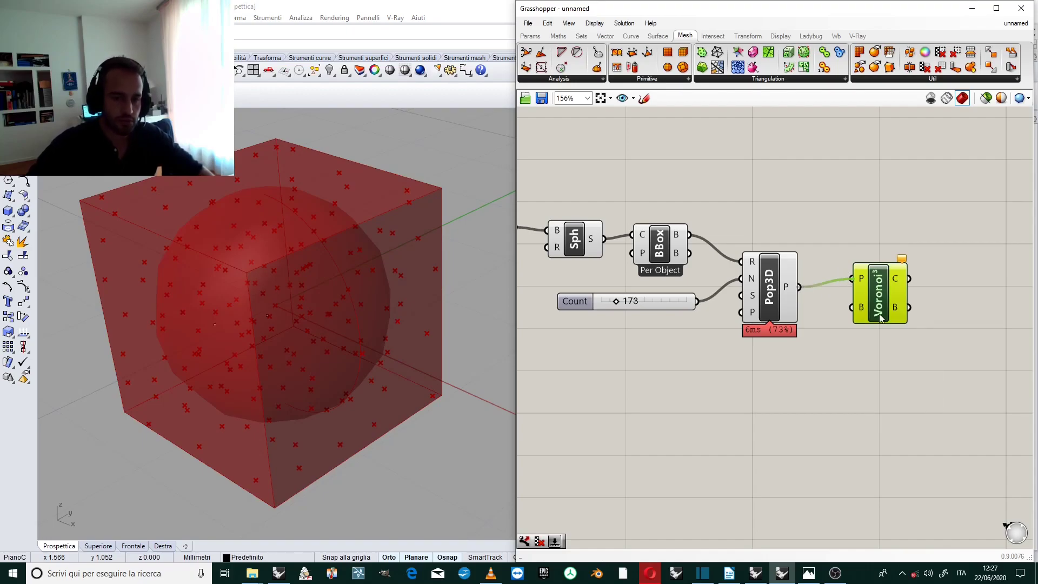
click(775, 231)
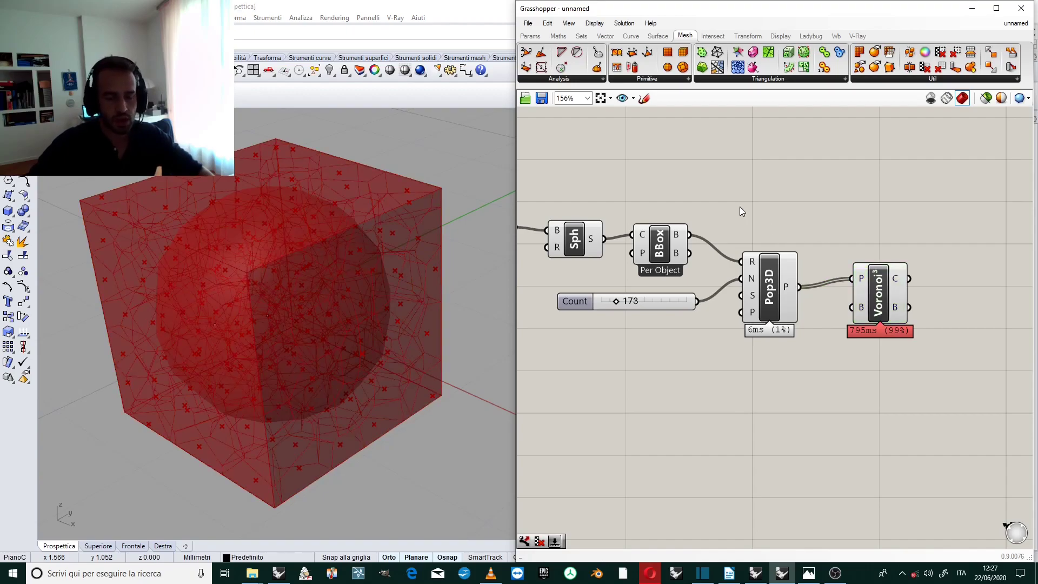
Examine the Voronoi cells inside the bounding box in the perspective view
scroll(411, 270, down, 4)
scroll(389, 280, up, 1)
right_drag(346, 266, 420, 264)
scroll(380, 290, up, 2)
scroll(344, 264, up, 2)
scroll(339, 274, down, 2)
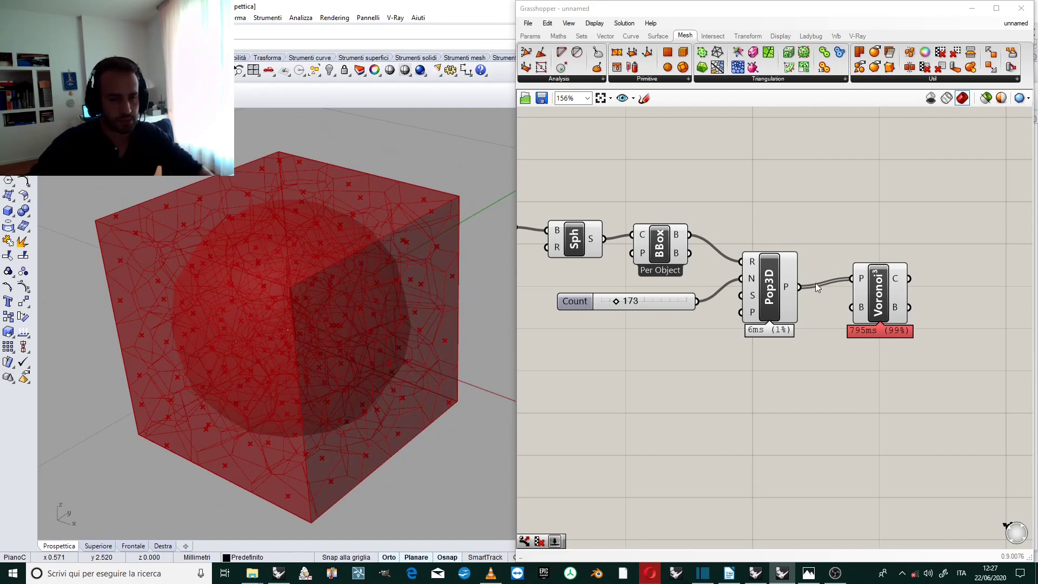
Add a Panel above the definition and connect the Populate 3D points output to it
mouse_move(793, 288)
scroll(868, 222, down, 2)
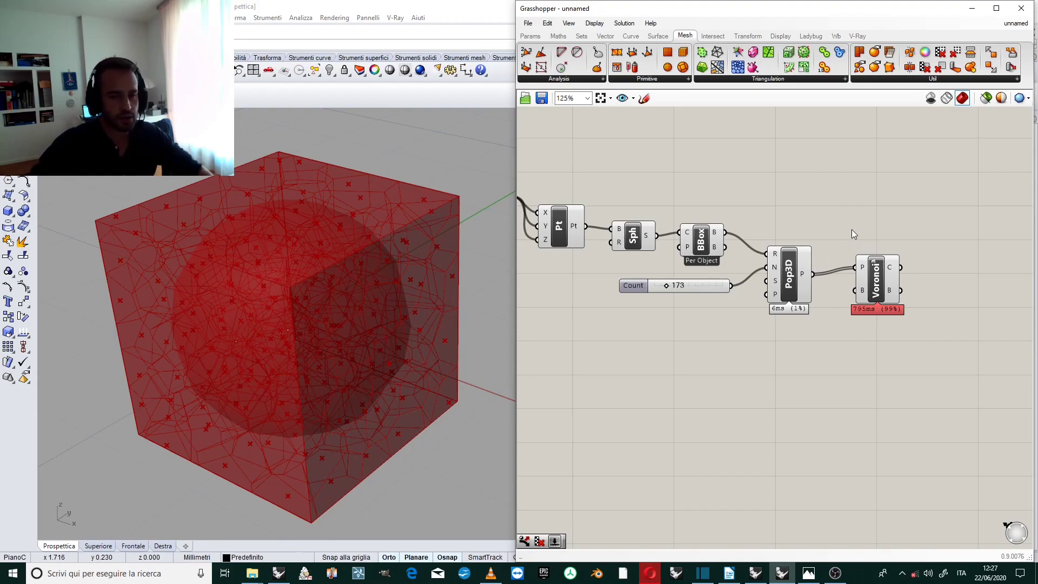
scroll(811, 272, up, 1)
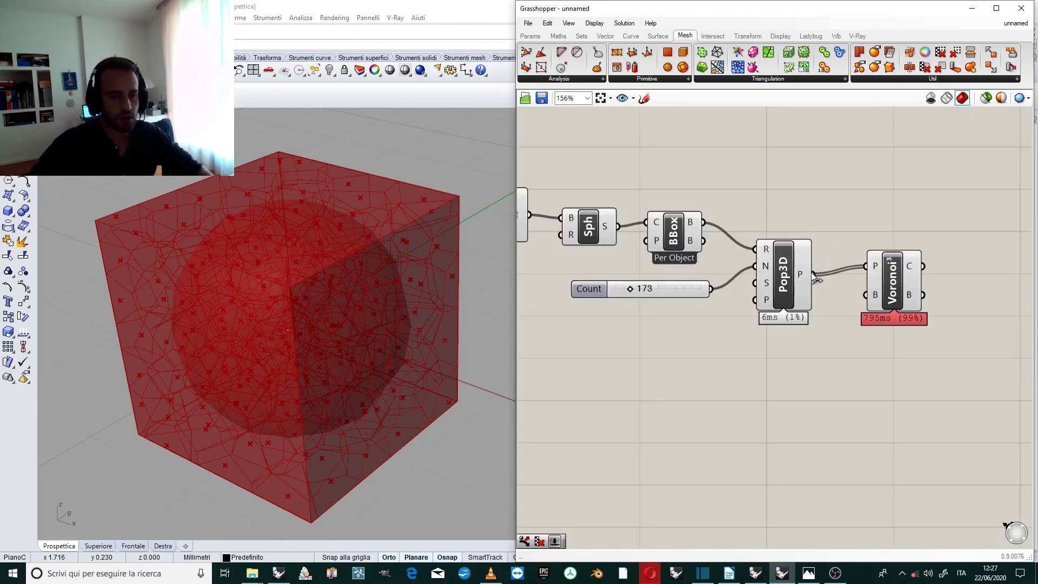
double_click(822, 190)
text(paneòl)
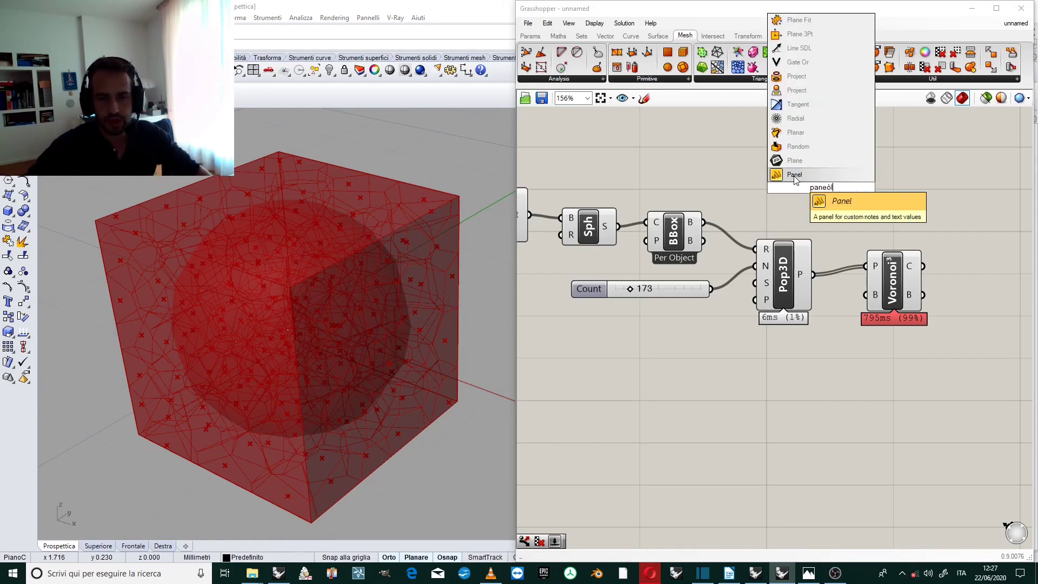
click(800, 174)
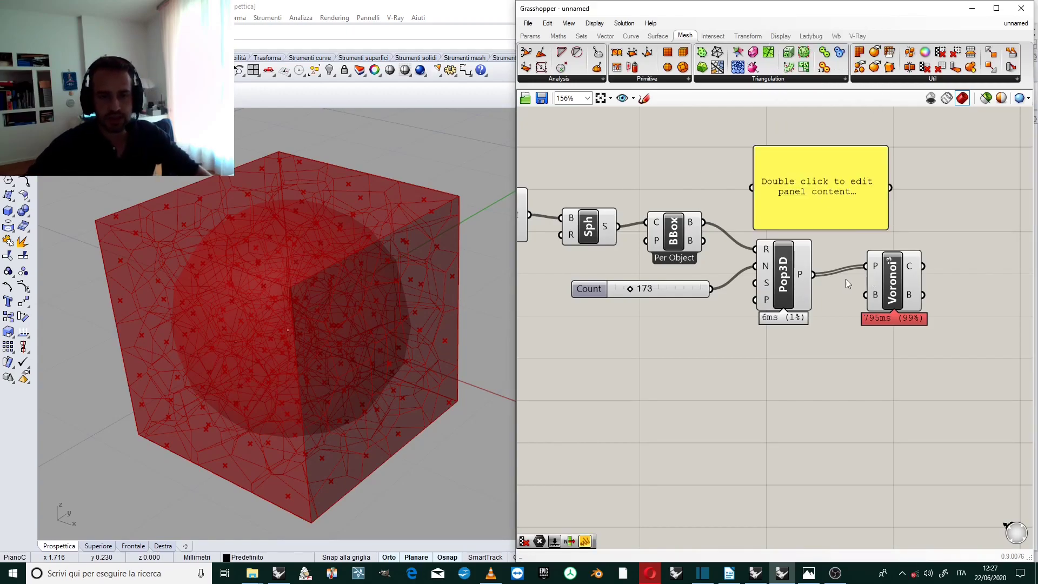
drag(814, 275, 751, 188)
scroll(764, 199, down, 2)
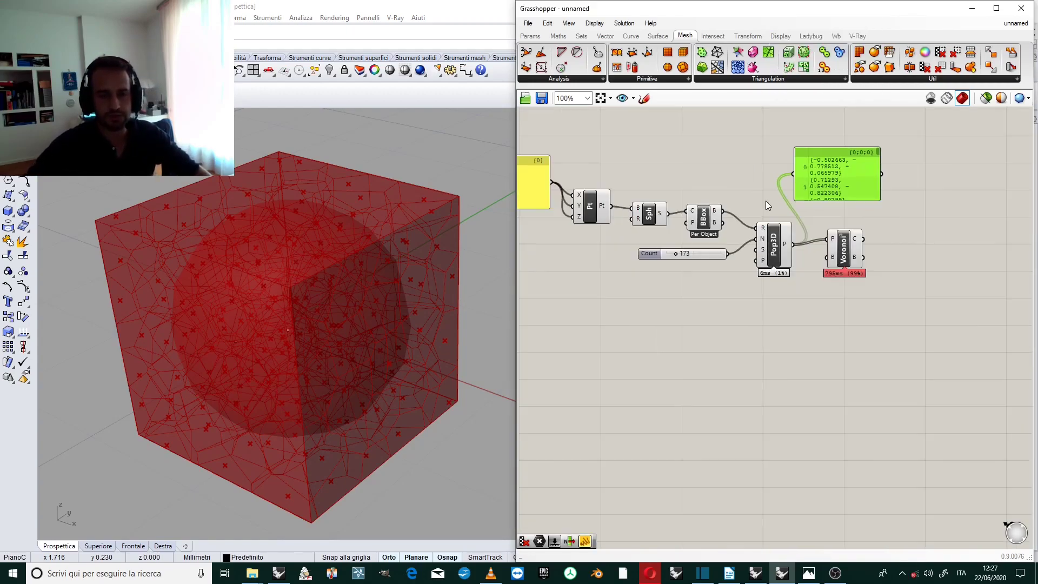
scroll(880, 144, up, 2)
scroll(881, 144, up, 1)
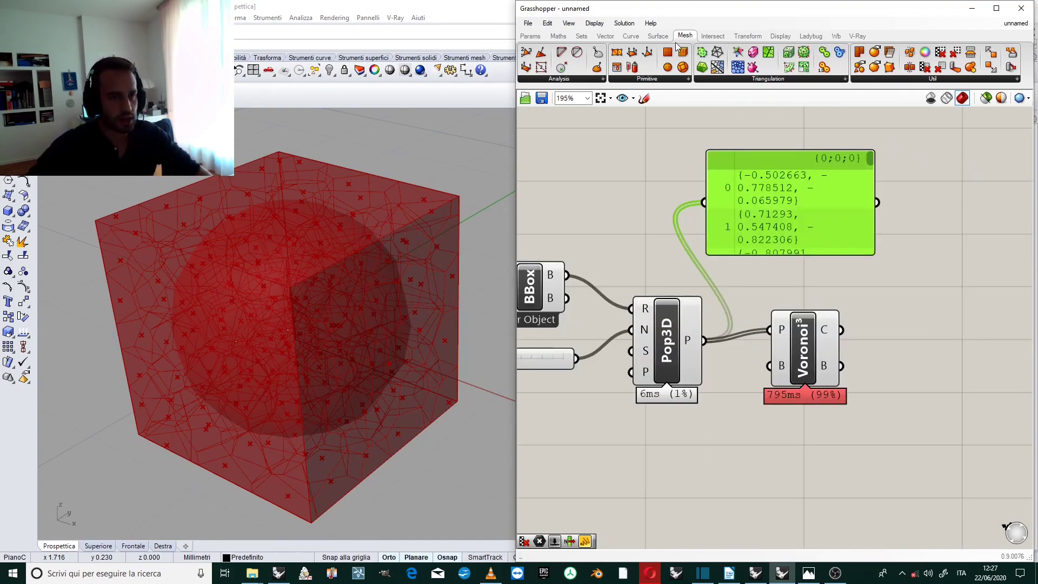
Add a Point In Breps component and place it below the Voronoi 3D component
click(659, 36)
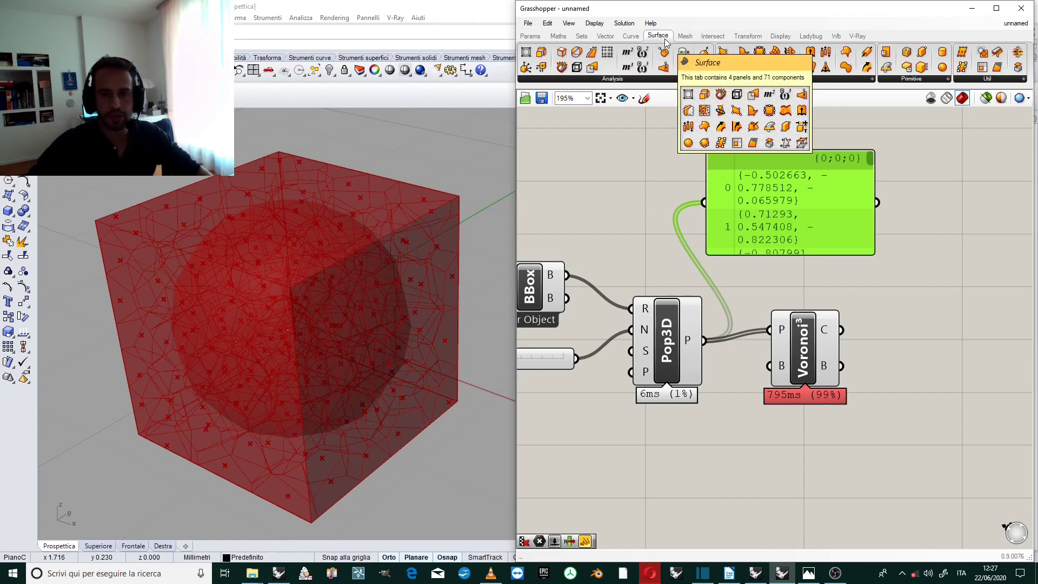
click(994, 79)
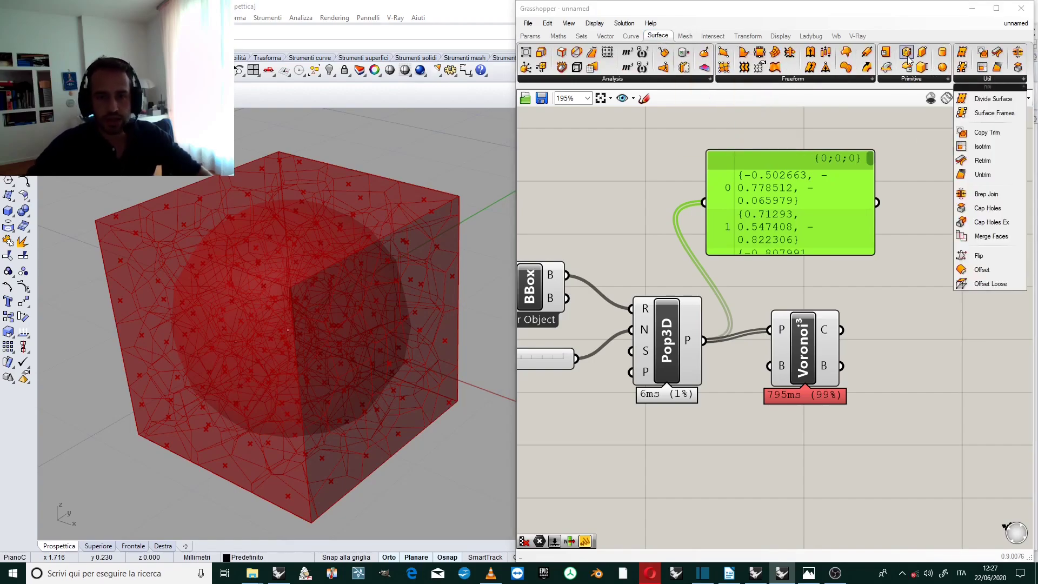
click(681, 79)
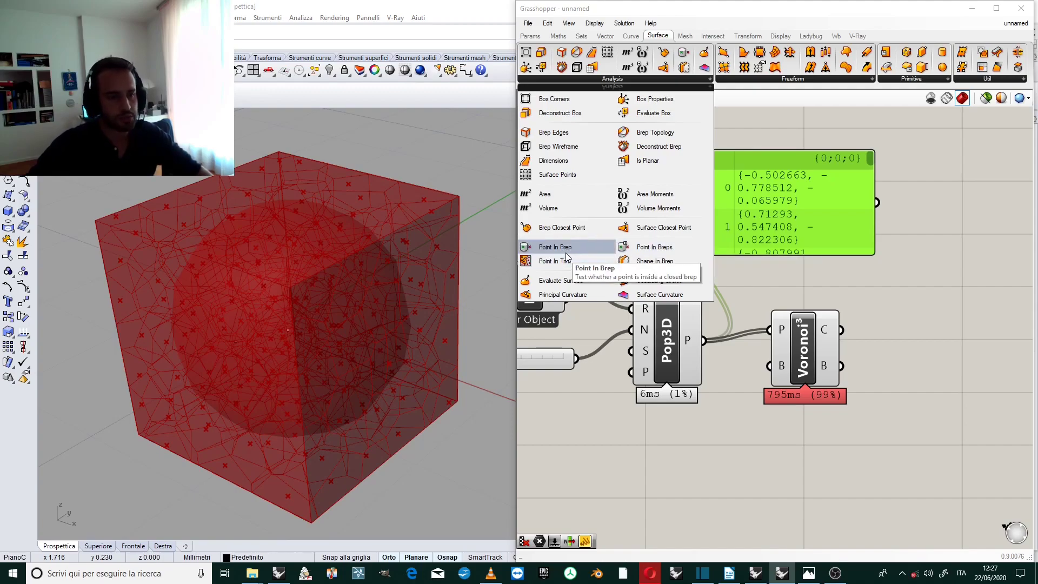
drag(656, 250, 881, 351)
scroll(710, 278, down, 2)
scroll(826, 294, up, 2)
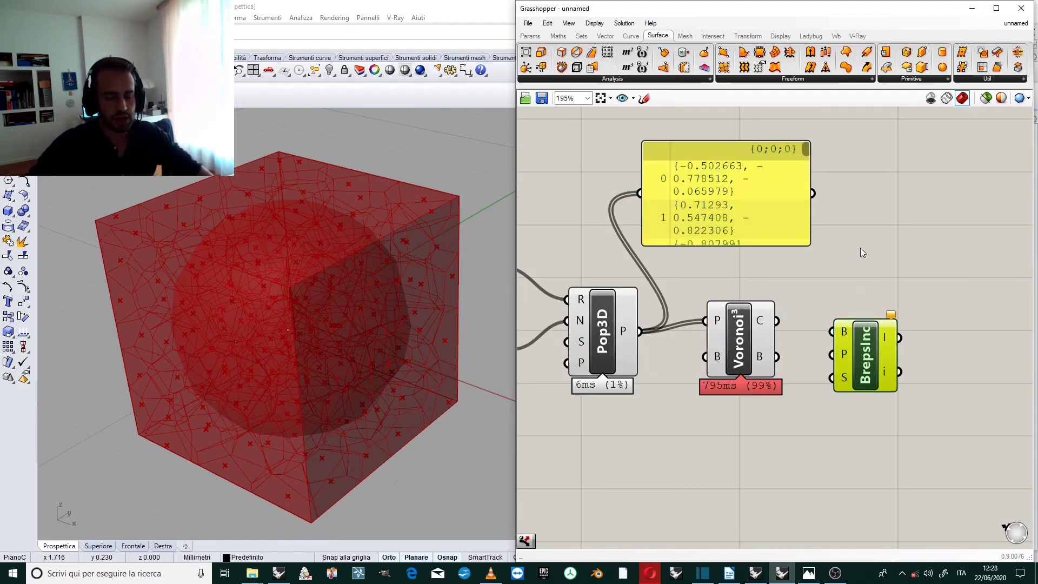
scroll(861, 248, down, 1)
click(668, 323)
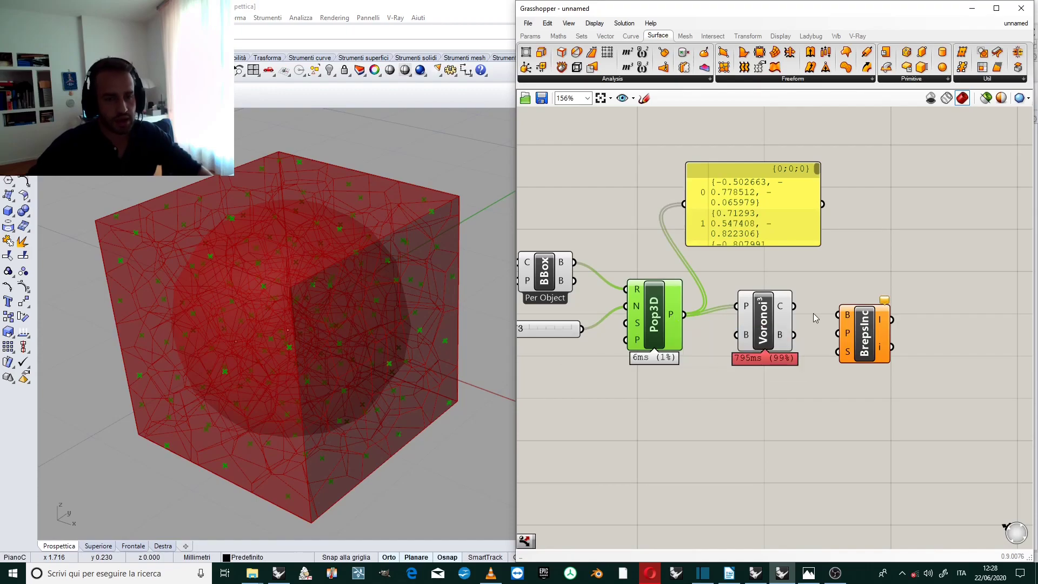
drag(855, 325, 761, 415)
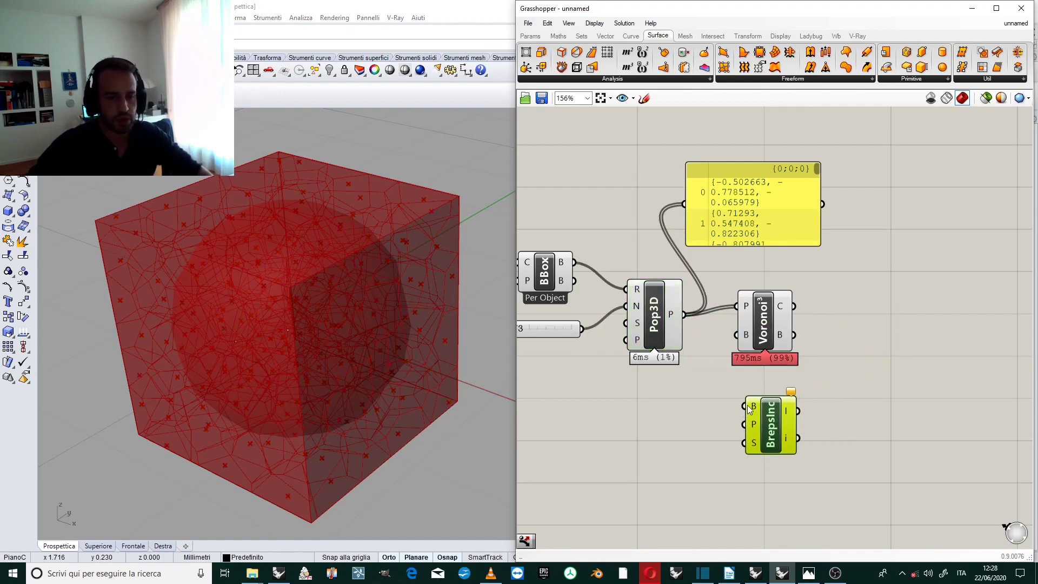
Connect the Sphere output to the brep input of Point In Breps
scroll(822, 368, down, 3)
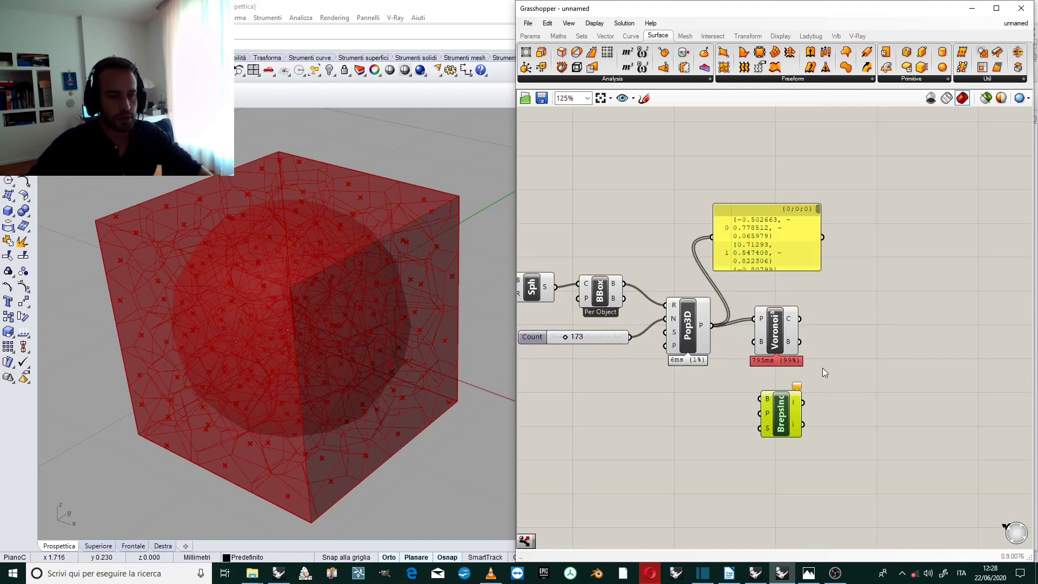
scroll(687, 323, up, 2)
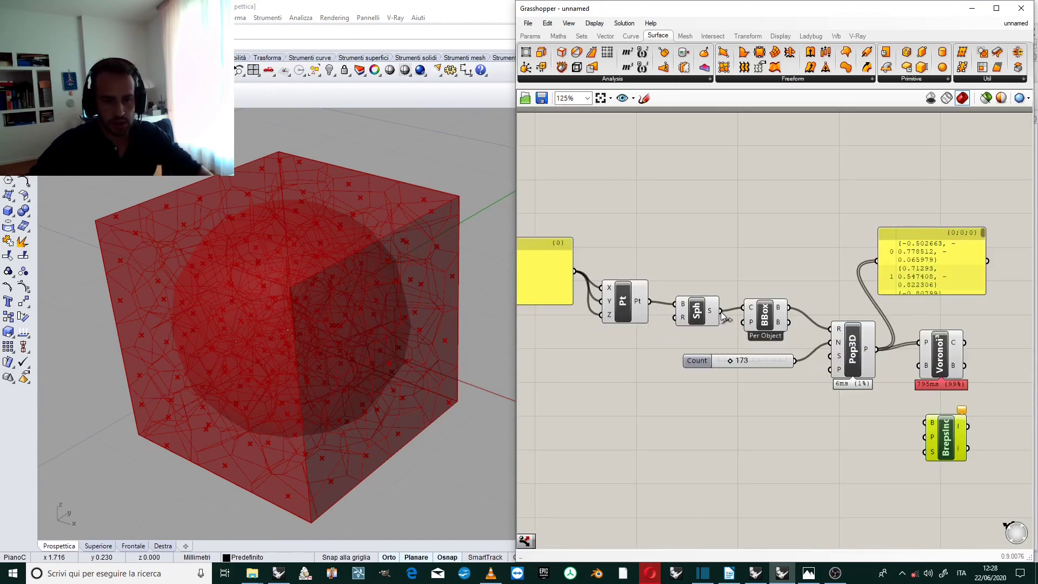
scroll(723, 316, down, 2)
scroll(827, 389, up, 2)
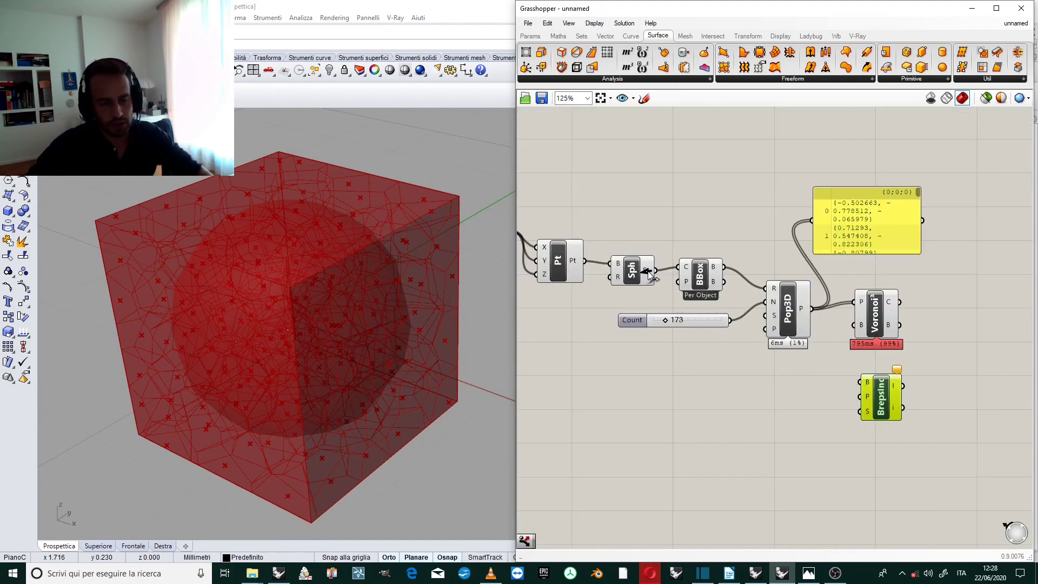
drag(649, 272, 865, 385)
scroll(847, 356, up, 3)
click(938, 353)
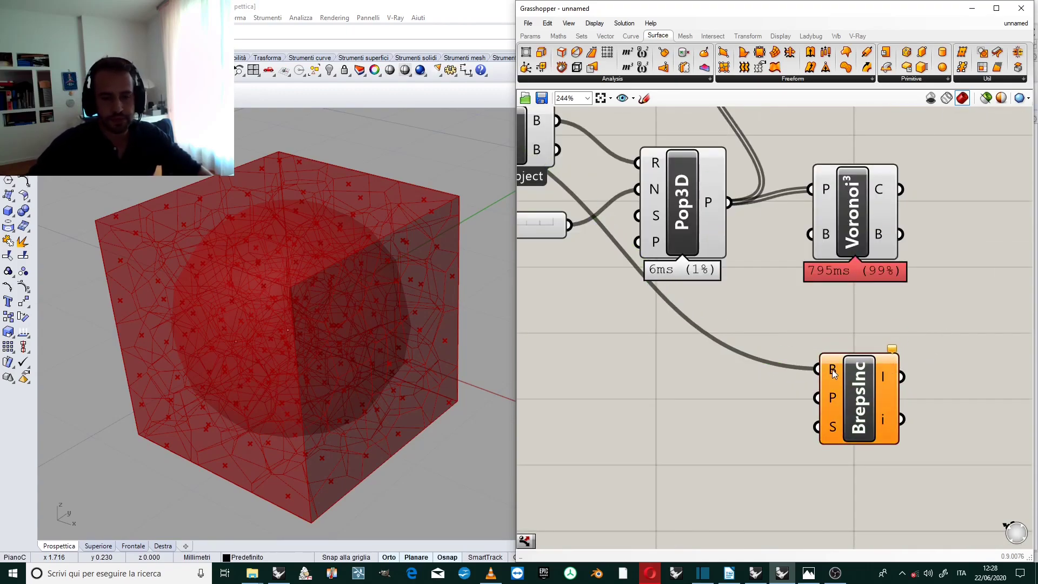
Connect the Populate 3D points to the point input of Point In Breps and inspect its Inside output
mouse_move(834, 373)
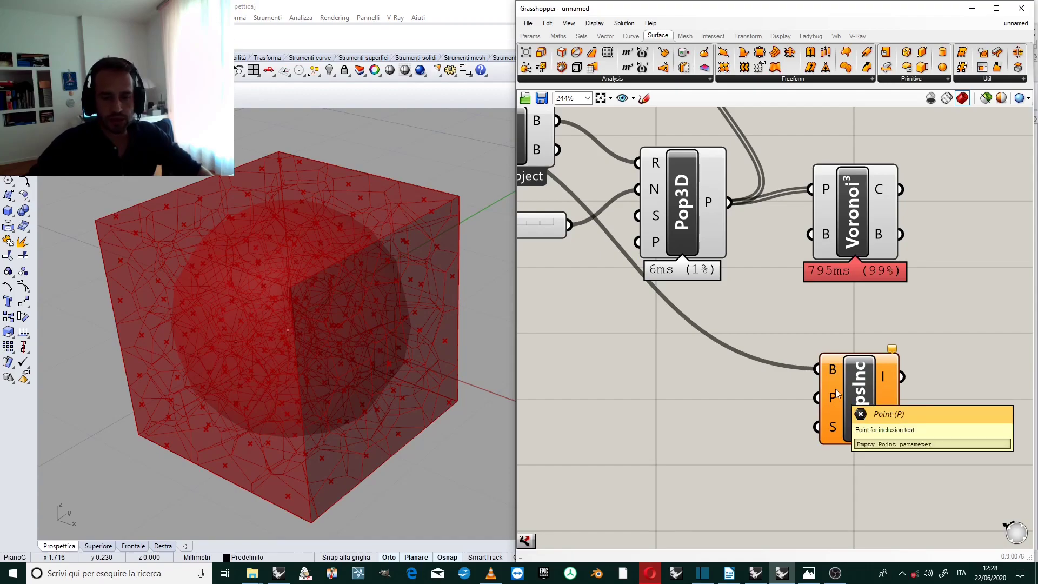
drag(738, 207, 819, 399)
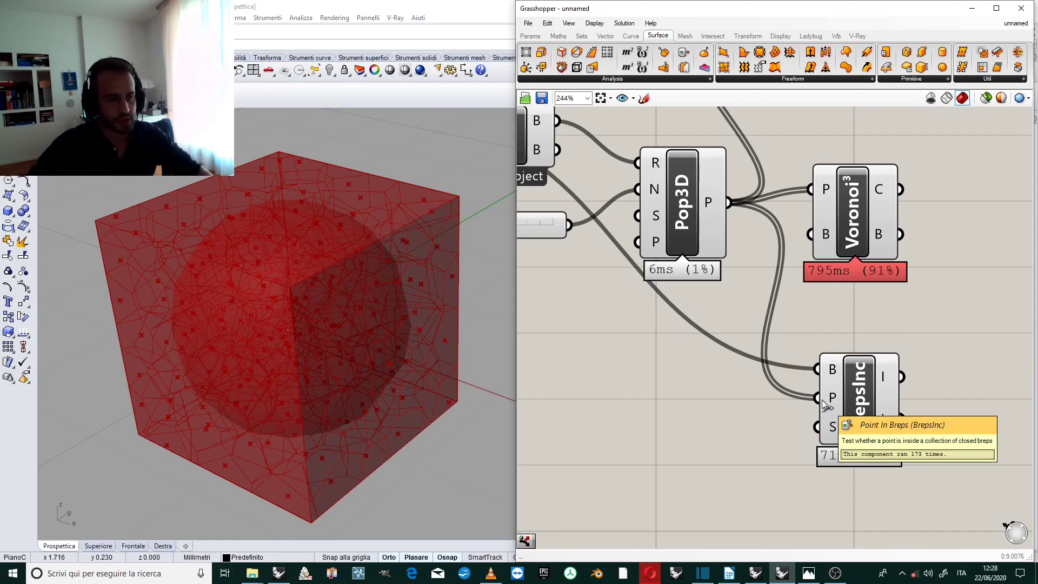
right_drag(840, 314, 785, 289)
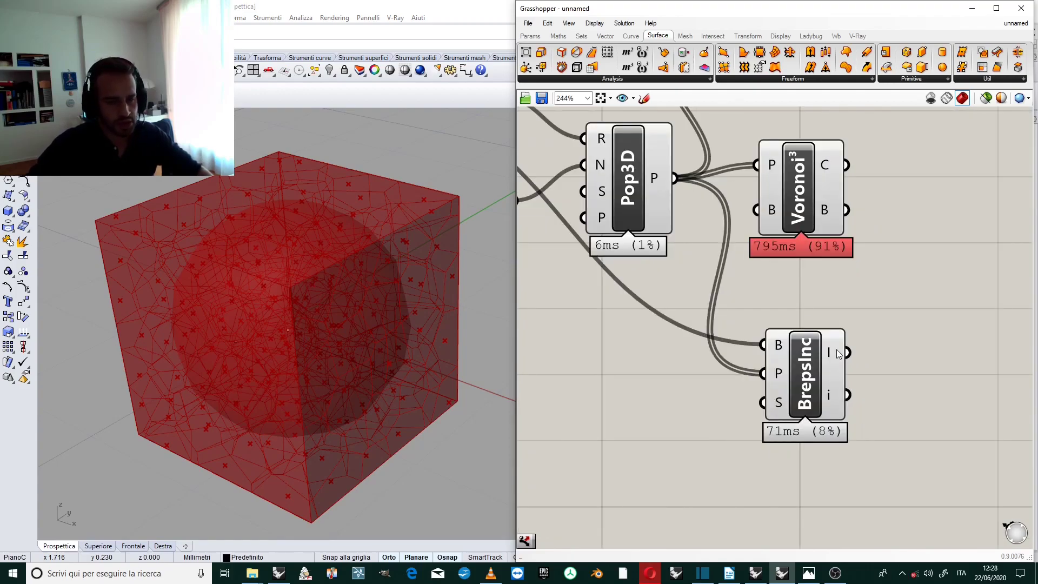
mouse_move(838, 354)
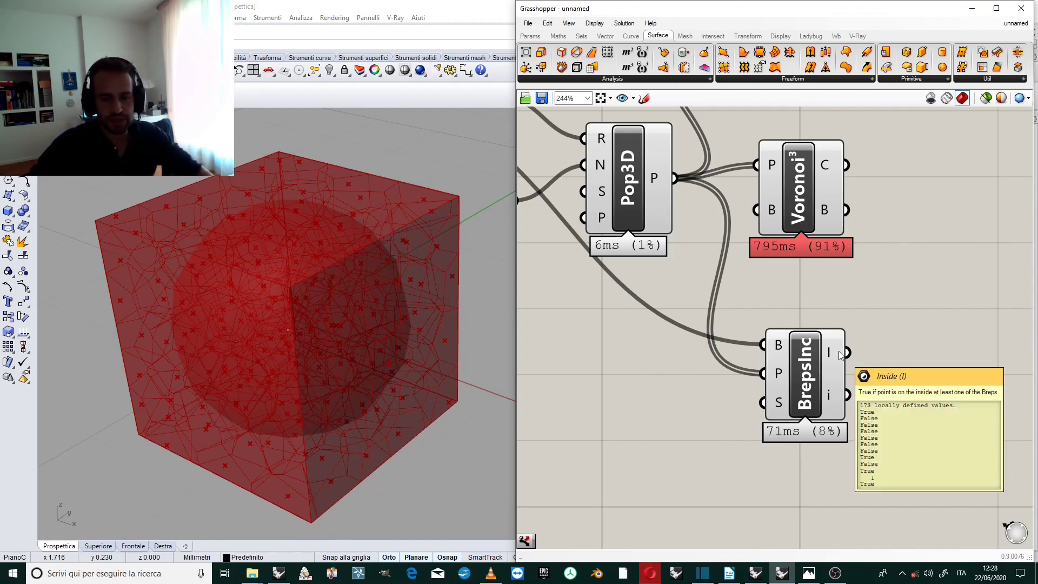
Arrange Voronoi 3D and Point In Breps in one vertical column to the right of Populate 3D
drag(840, 356, 719, 387)
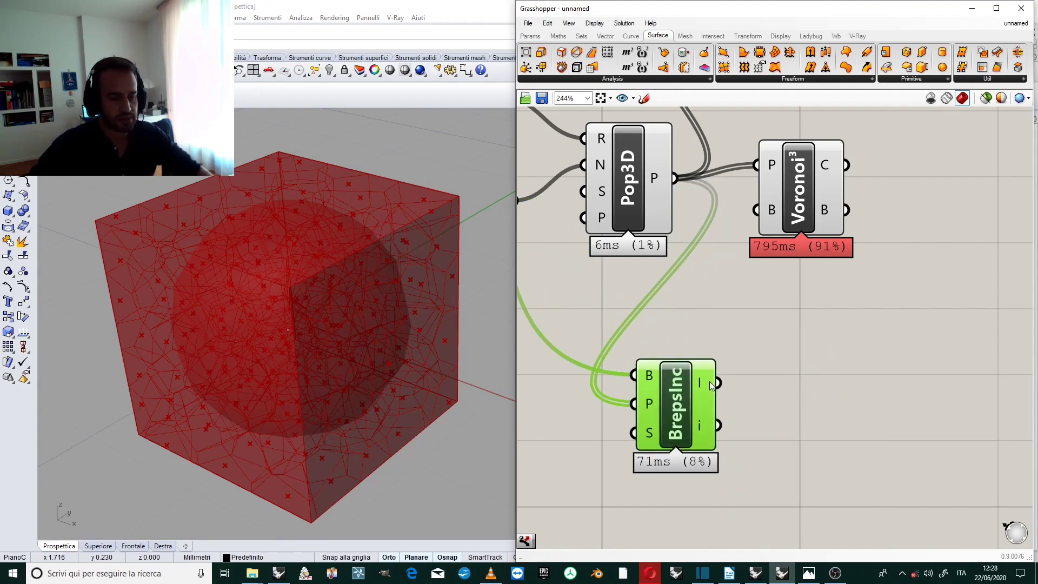
mouse_move(712, 396)
scroll(693, 368, down, 2)
drag(695, 370, 678, 369)
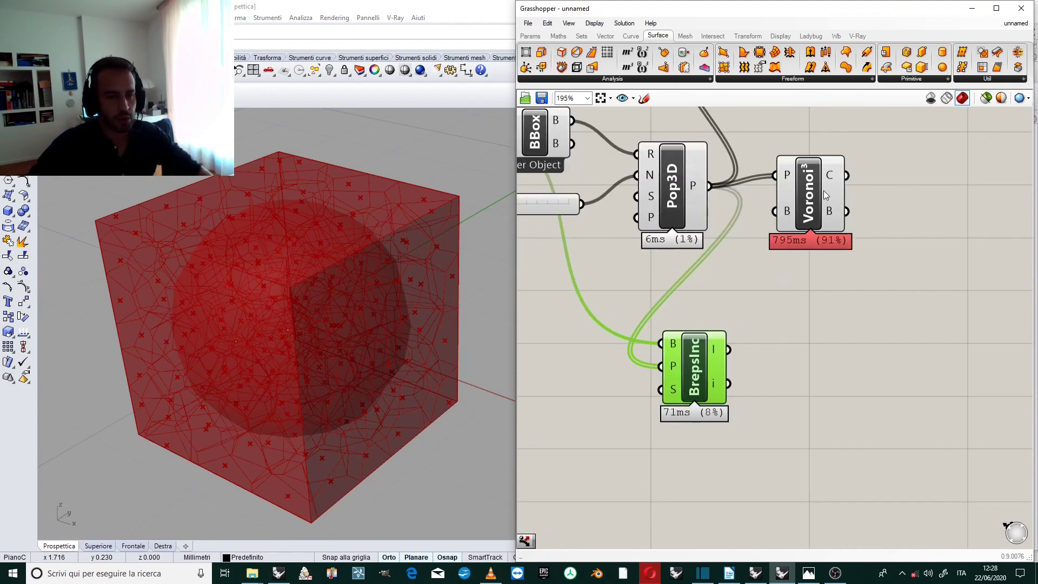
click(809, 192)
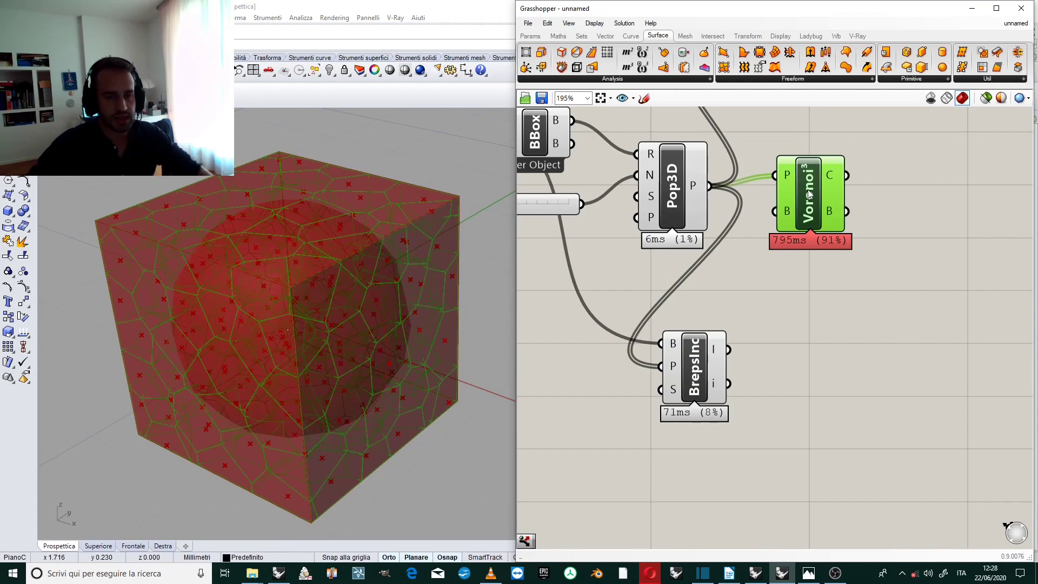
drag(805, 190, 810, 201)
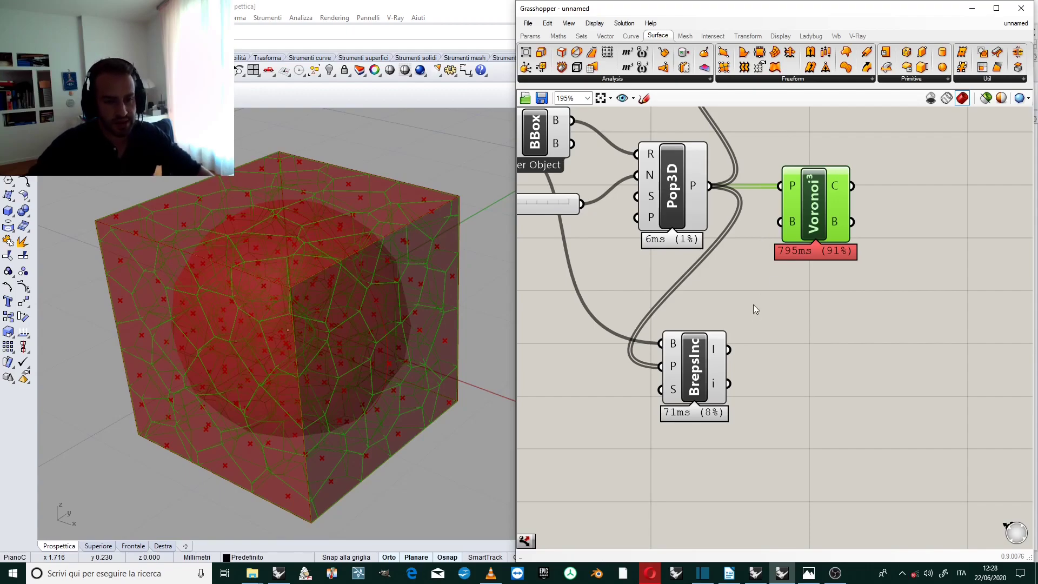
scroll(666, 350, down, 1)
scroll(790, 309, up, 1)
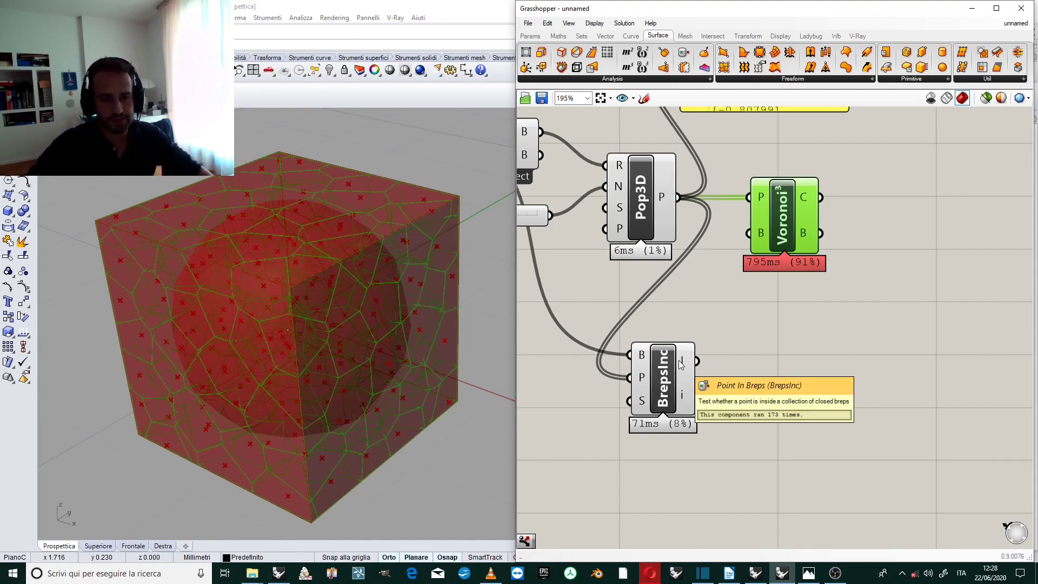
scroll(777, 323, down, 1)
drag(640, 375, 728, 375)
scroll(763, 316, up, 1)
drag(682, 260, 671, 273)
drag(689, 397, 689, 382)
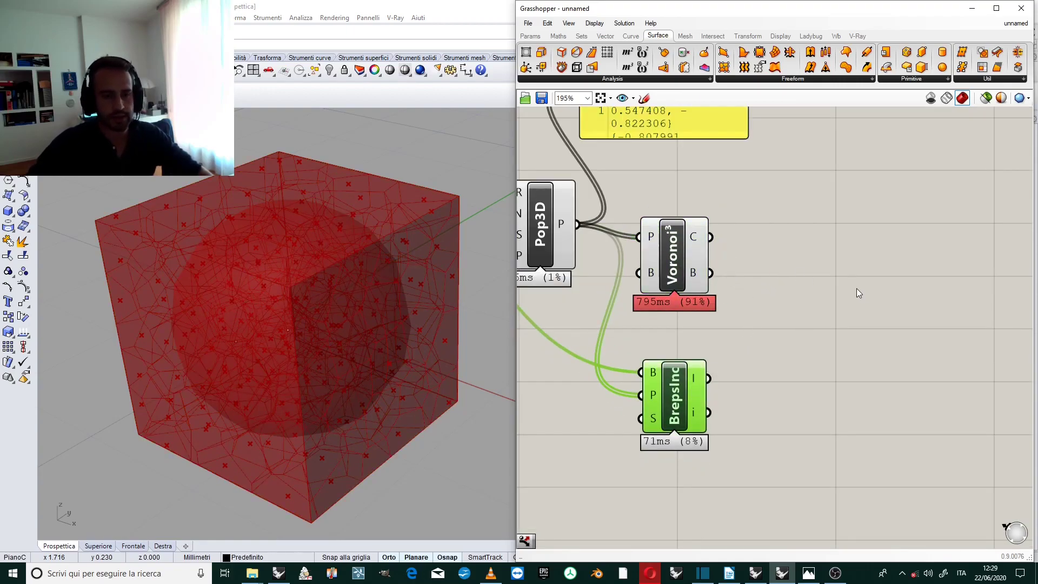
Add a Dispatch component and place it to the right of Voronoi 3D and Point In Breps
click(581, 35)
click(600, 79)
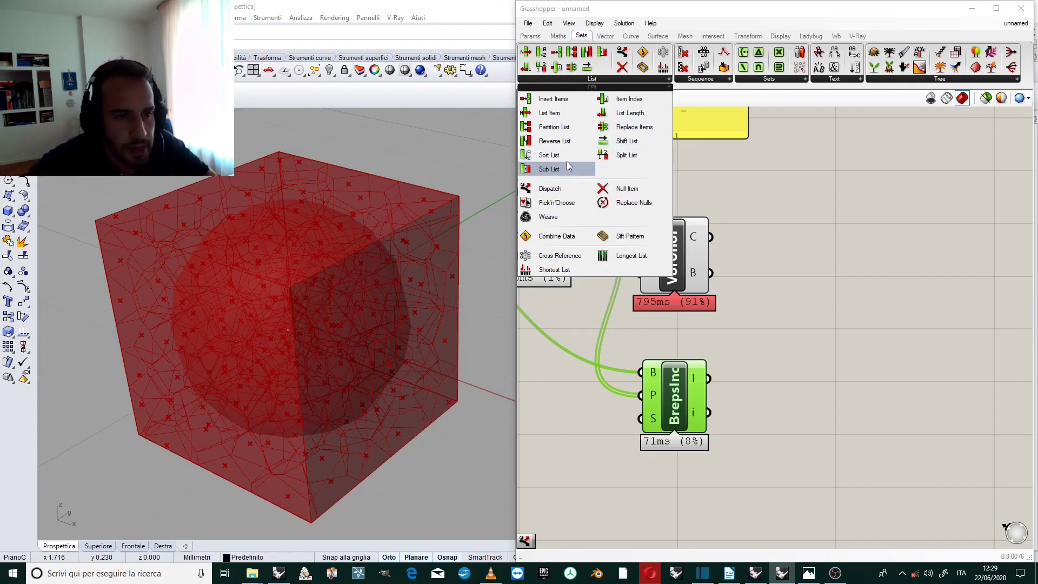
click(570, 191)
click(785, 304)
drag(800, 320, 829, 319)
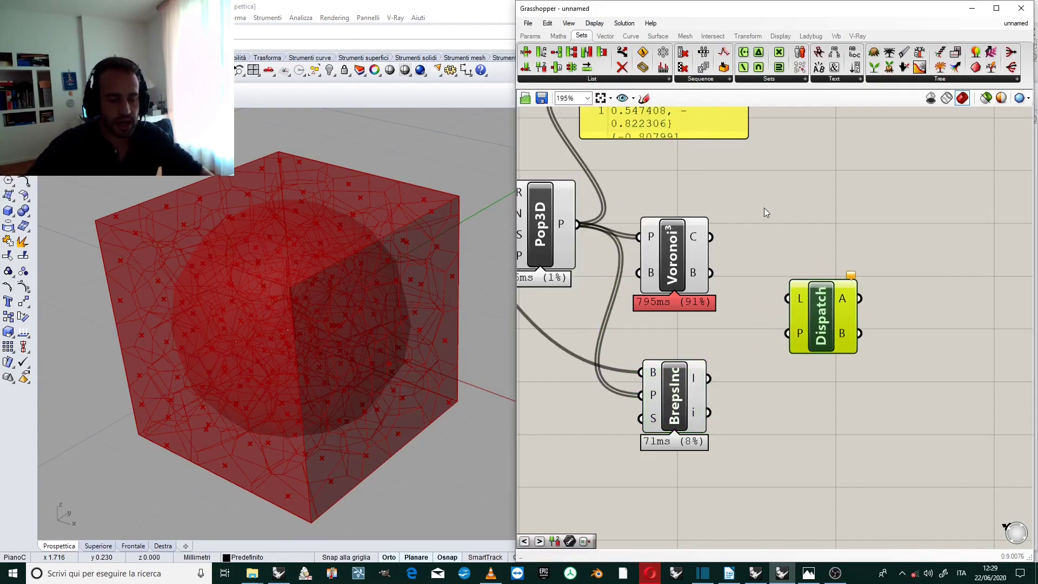
Connect the Voronoi cells to Dispatch's list input and the Inside output of Point In Breps to its pattern input
click(681, 251)
drag(711, 237, 787, 298)
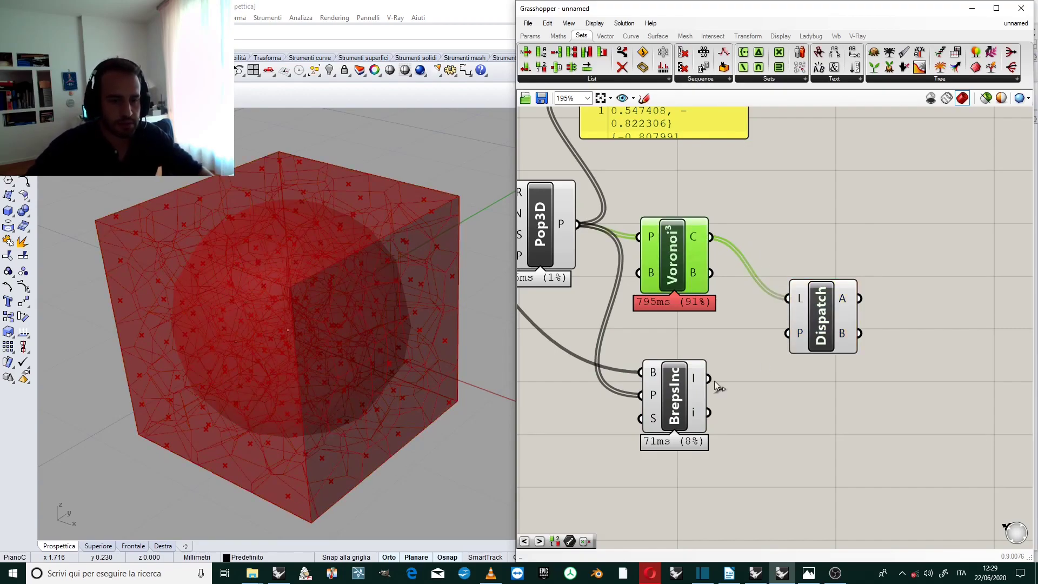
mouse_move(806, 331)
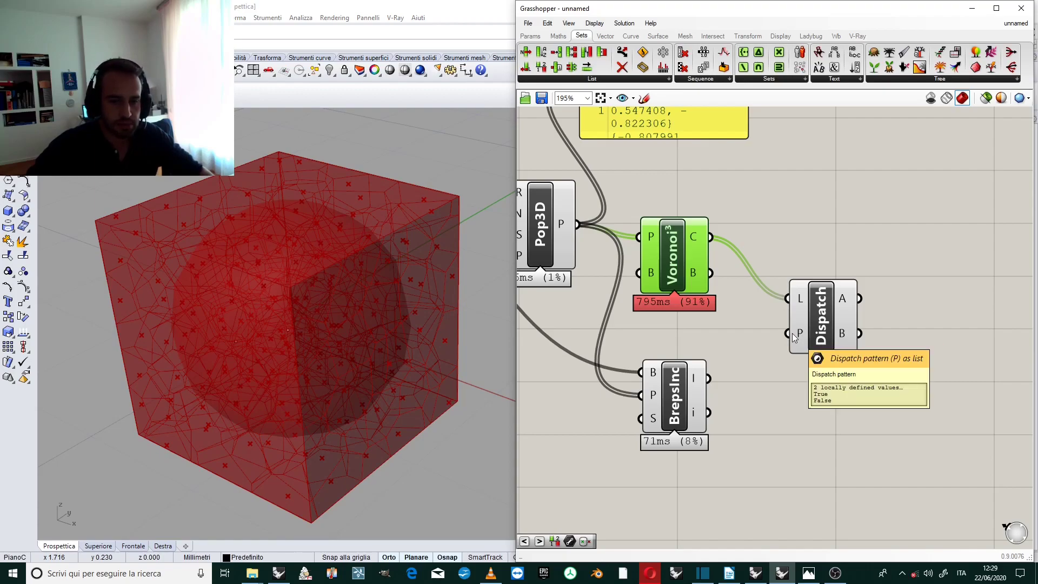
drag(717, 386, 788, 333)
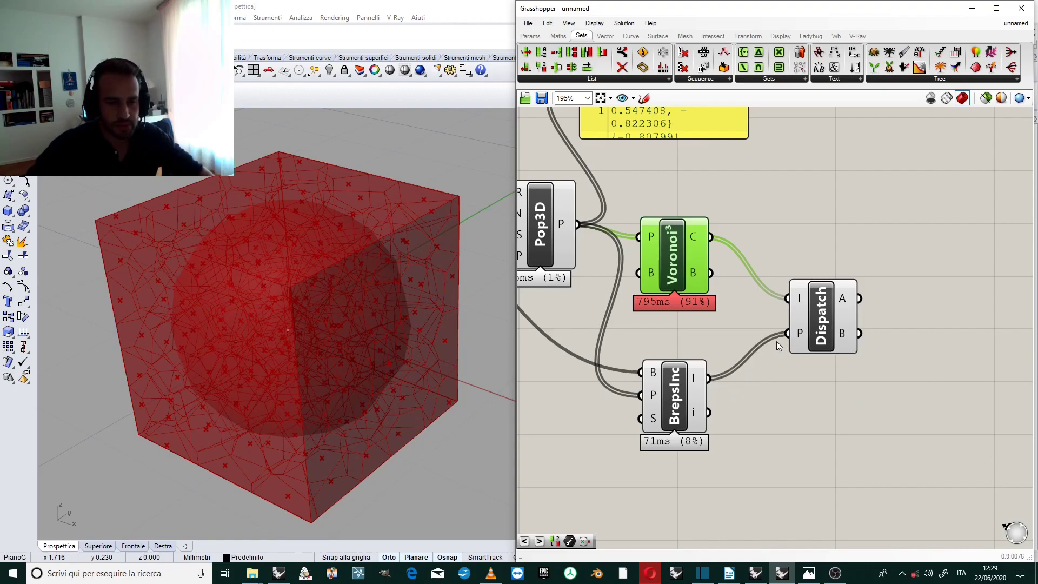
click(761, 323)
Disable the preview of all components upstream of Dispatch
scroll(794, 262, down, 3)
scroll(811, 268, down, 2)
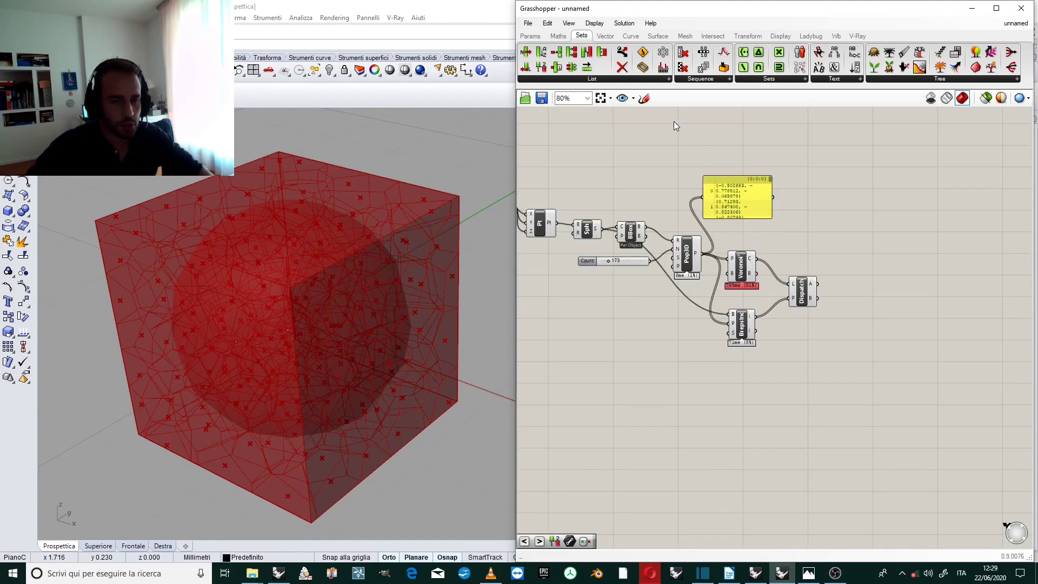
scroll(676, 119, up, 1)
scroll(859, 181, down, 2)
drag(849, 165, 631, 321)
drag(810, 156, 579, 382)
middle_click(579, 382)
click(615, 350)
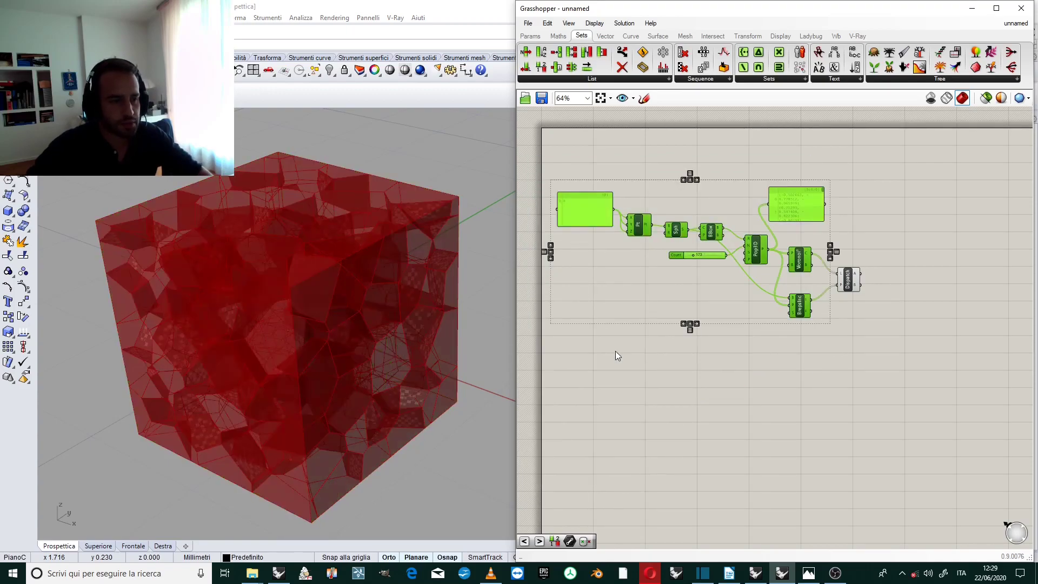
click(862, 249)
scroll(862, 249, up, 6)
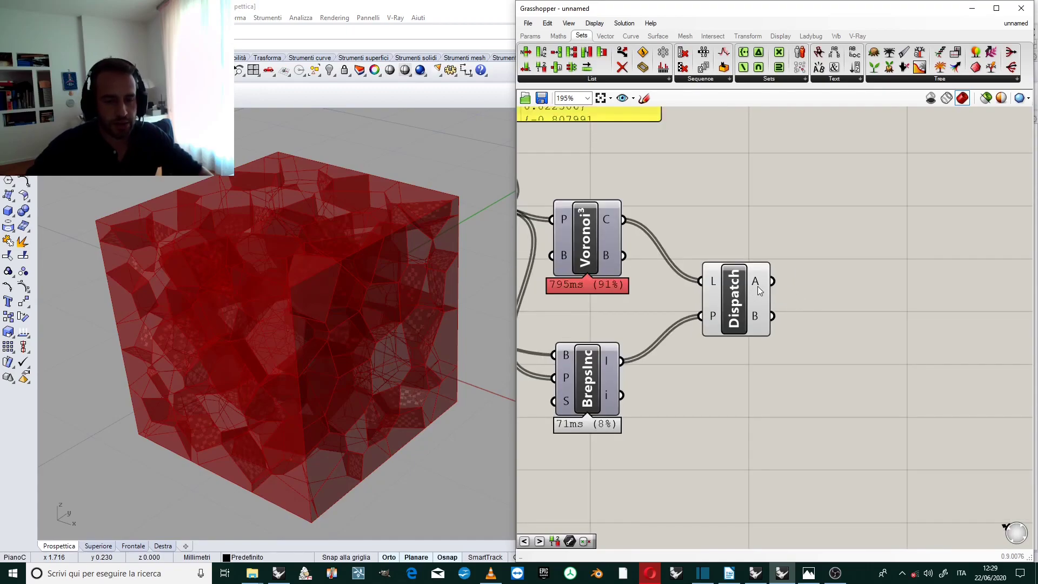
Add a Brep parameter to the right of Dispatch and connect Dispatch's A output to it
double_click(847, 259)
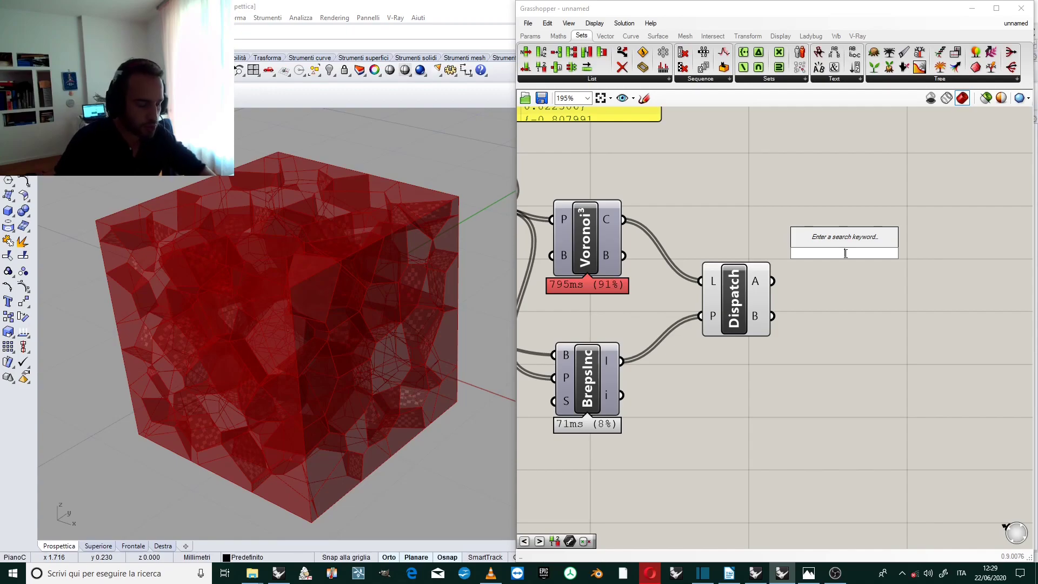
text(brpe)
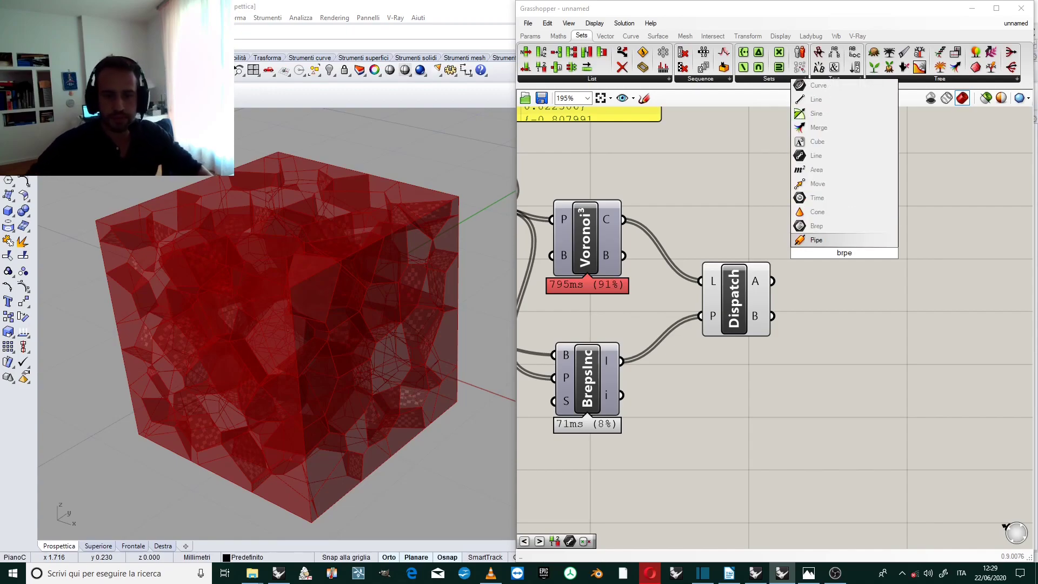
click(844, 225)
scroll(839, 262, up, 2)
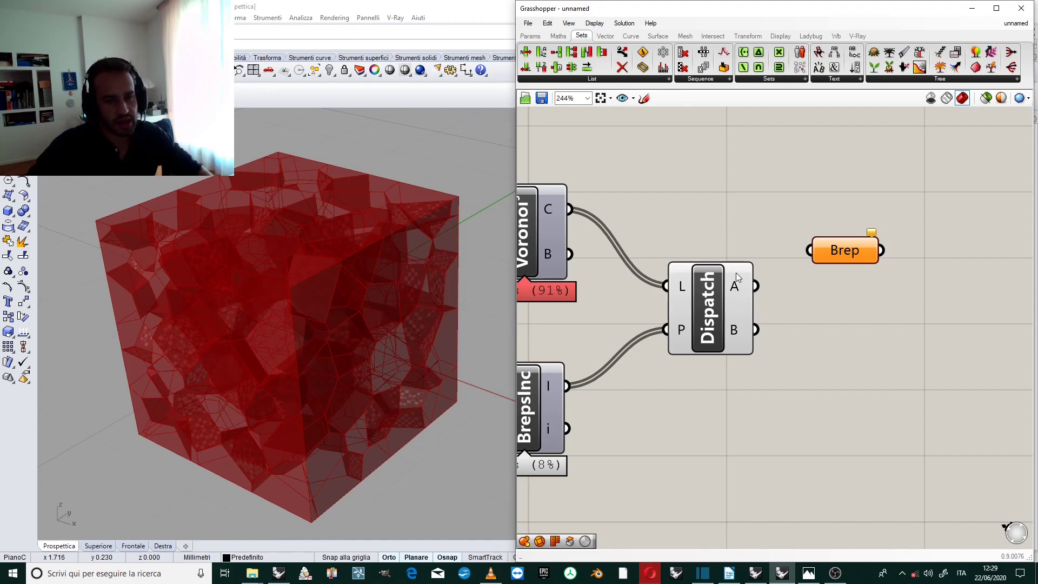
drag(755, 285, 867, 248)
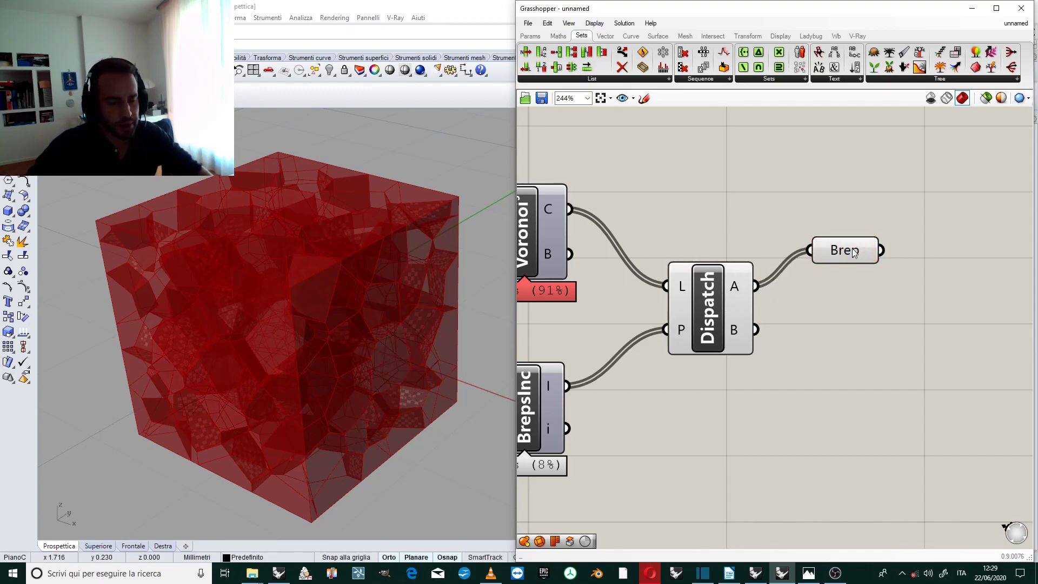
Turn off the Dispatch component's preview and inspect the cells held by the Brep parameter in the perspective view
scroll(847, 279, down, 2)
scroll(762, 293, up, 2)
click(732, 295)
right_click(769, 290)
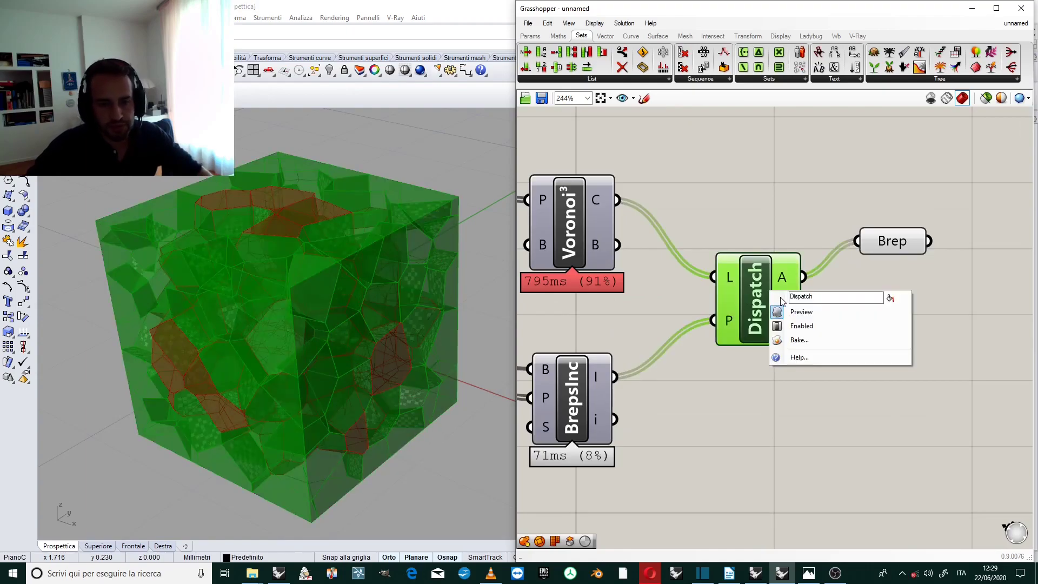
click(795, 309)
click(739, 197)
mouse_move(371, 265)
right_down()
mouse_move(324, 238)
mouse_move(382, 248)
right_up()
right_drag(311, 227, 319, 254)
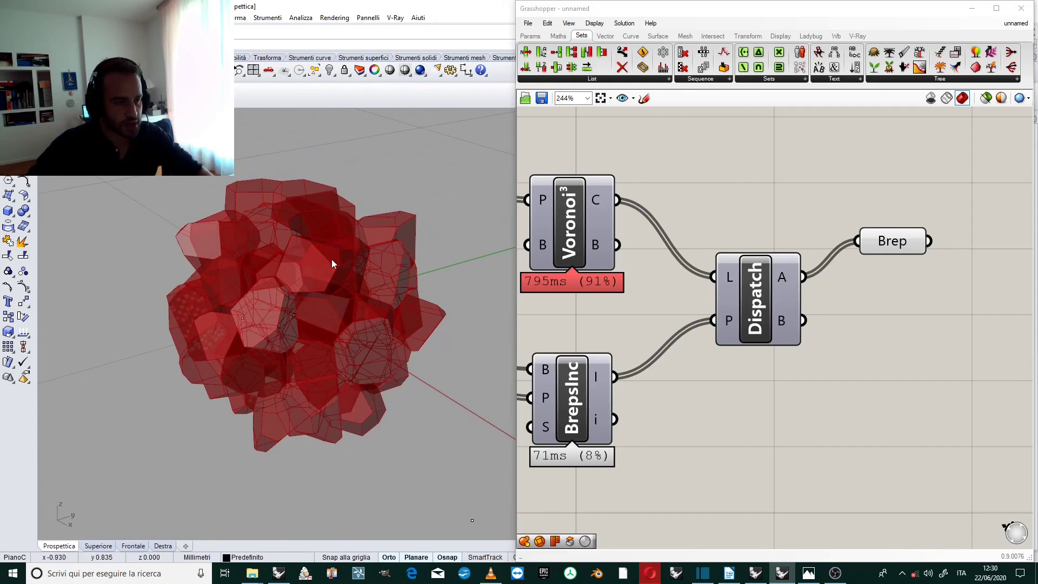